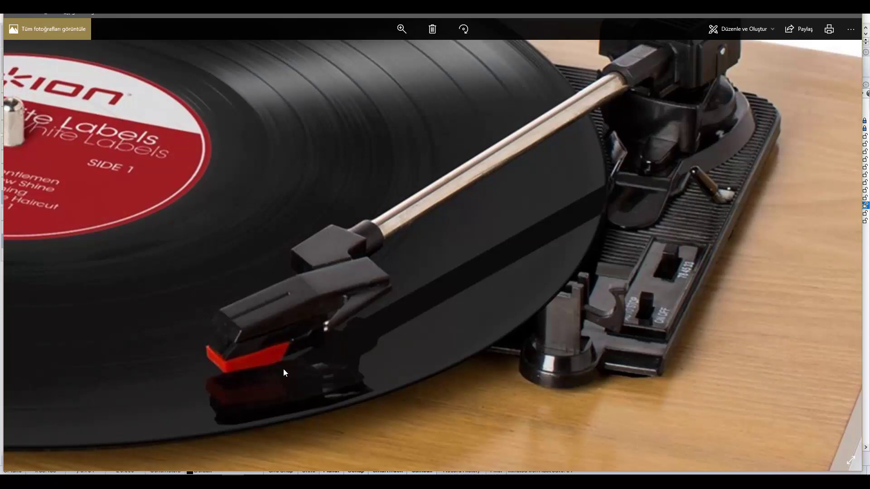
Examine the red stylus tip under the tonearm headshell in the reference photo and in the Top view
mouse_move(233, 481)
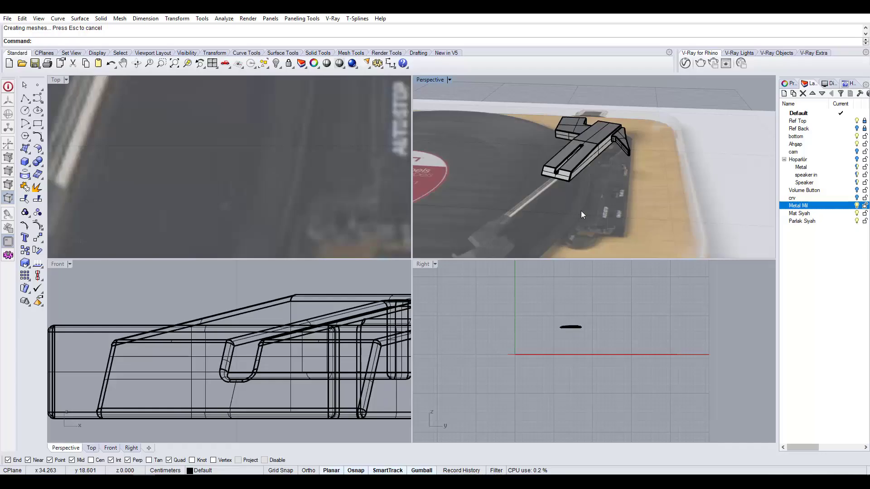
right_click_drag(581, 210, 521, 216)
scroll(278, 214, "down", 8)
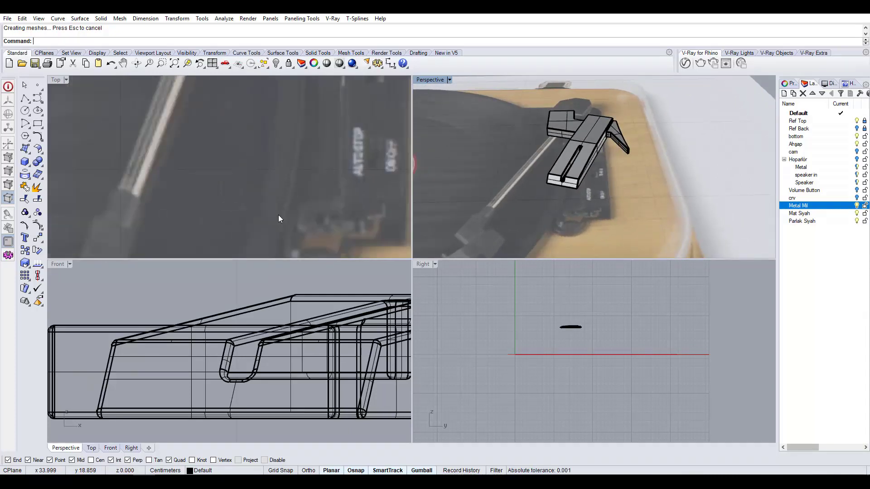
scroll(246, 192, "up", 8)
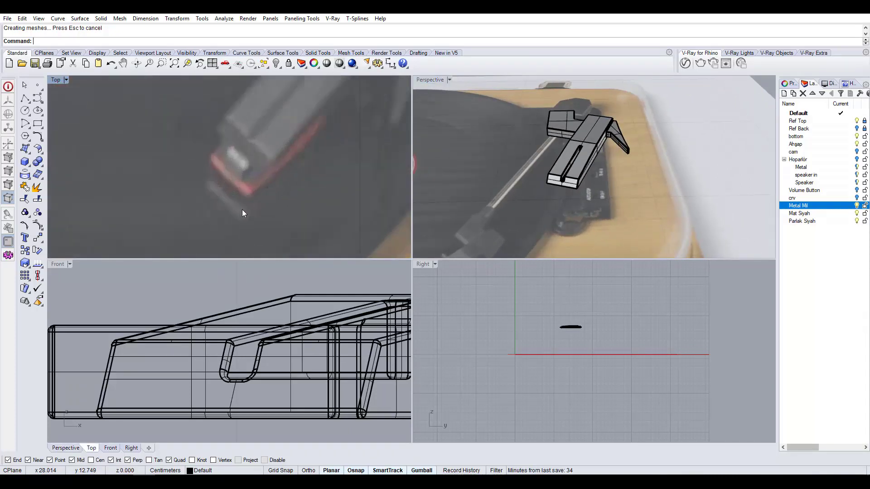
scroll(230, 191, "down", 2)
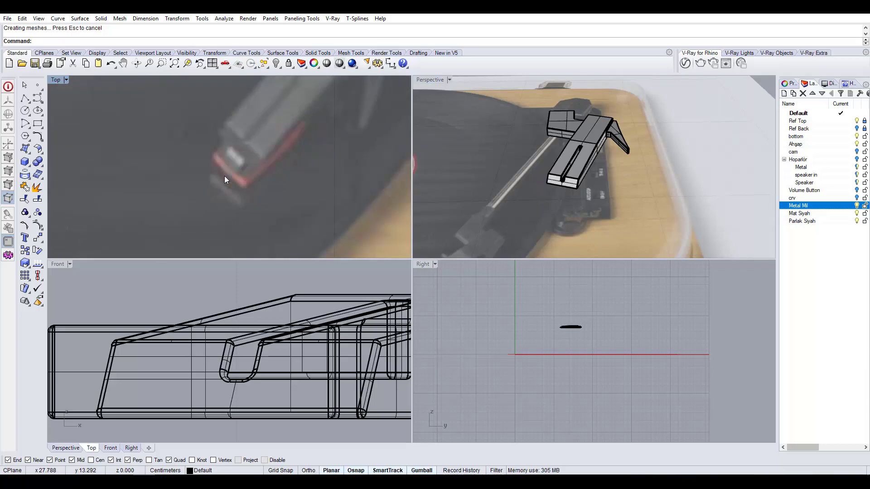
left_click(268, 482)
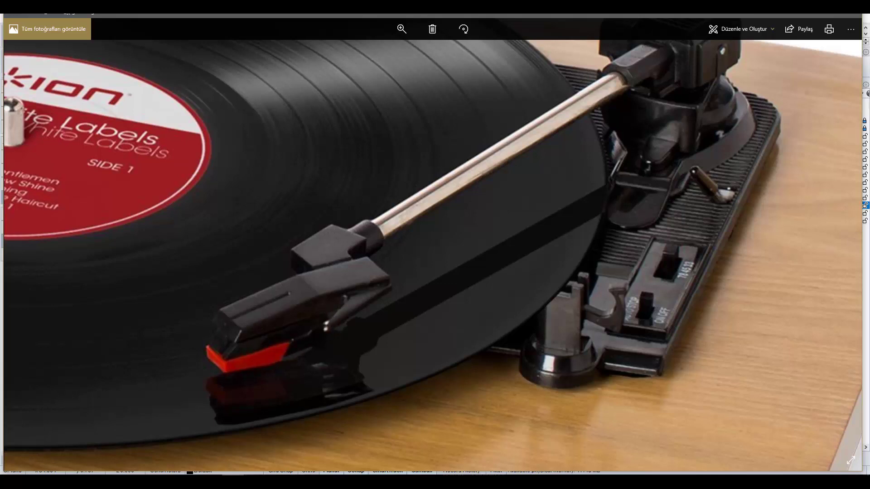
left_click(145, 481)
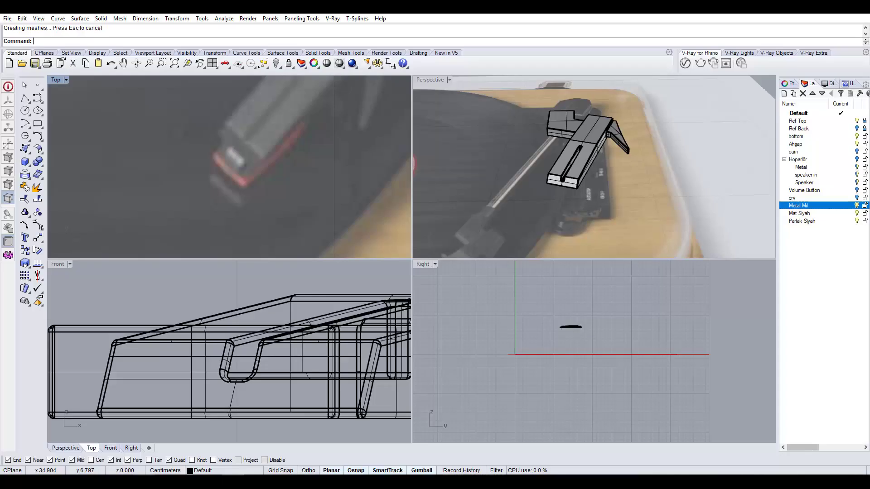
Duplicate the slanted side edge of the headshell's front face
right_click_drag(593, 236, 548, 113)
scroll(561, 192, "up", 4)
scroll(572, 104, "up", 3)
scroll(572, 104, "up", 2)
right_click(573, 115)
left_click(573, 118)
right_click(558, 140)
scroll(558, 139, "down", 3)
mouse_move(549, 143)
right_mouse_down()
mouse_move(549, 170)
mouse_move(579, 202)
mouse_move(585, 159)
mouse_move(559, 151)
right_mouse_up()
scroll(539, 153, "up", 6)
key("Escape")
type("de")
key("Return")
left_click(554, 153)
right_click(537, 147)
scroll(544, 149, "down", 2)
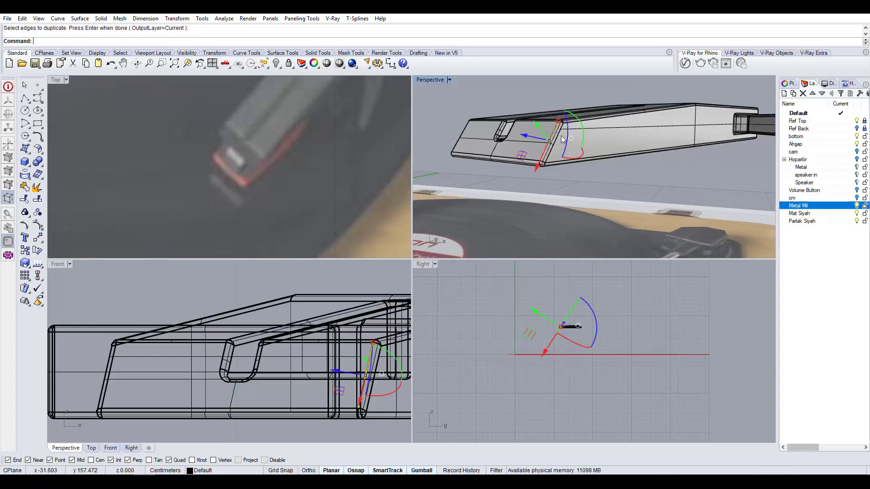
Cancel the pending move and run DupEdge again on the front face's slanted side edge
scroll(562, 139, "up", 2)
key("Escape")
type("D")
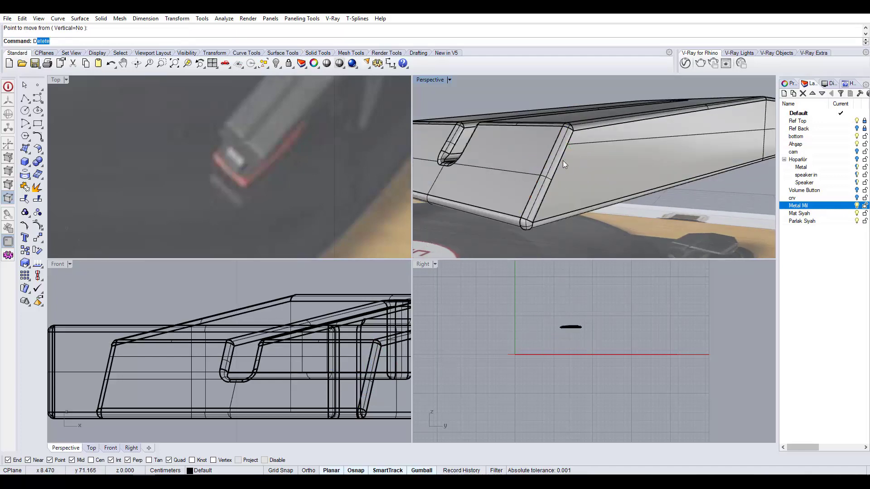
type("upEd")
key("Escape")
key("Escape")
right_click_drag(561, 163, 573, 188)
left_click(574, 185)
right_click(573, 185)
Move the duplicated line from its upper end to the midpoint of the front face's lower edge
type("m")
key("Return")
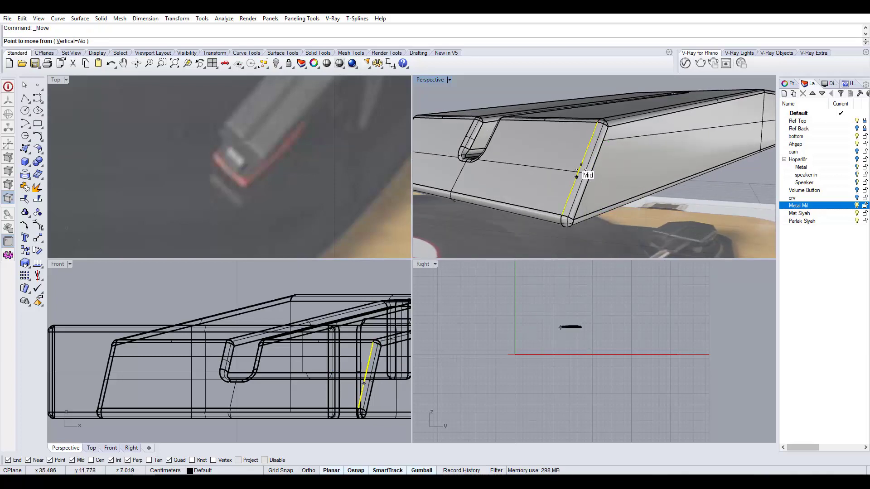
left_click(595, 124)
scroll(573, 146, "down", 5)
right_click_drag(515, 177, 481, 183)
left_click(514, 135)
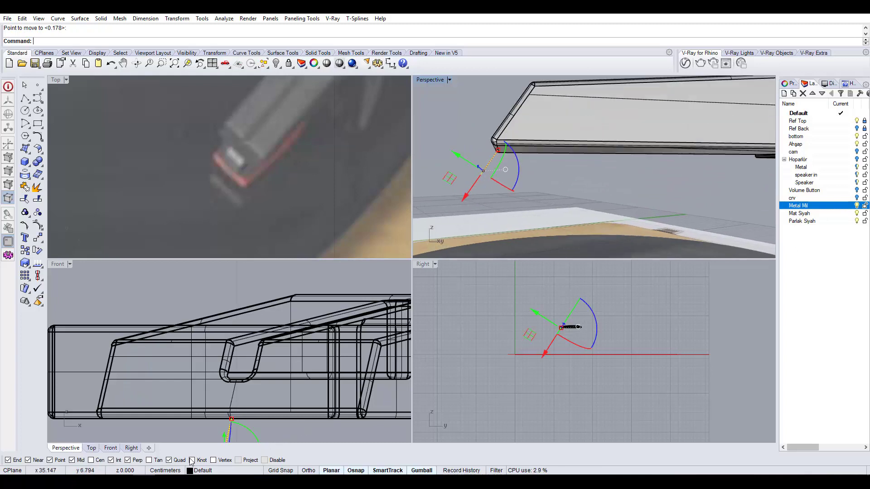
Check the reference photo and scale the moved line from its upper end to a length of 0.3 cm
left_click(232, 481)
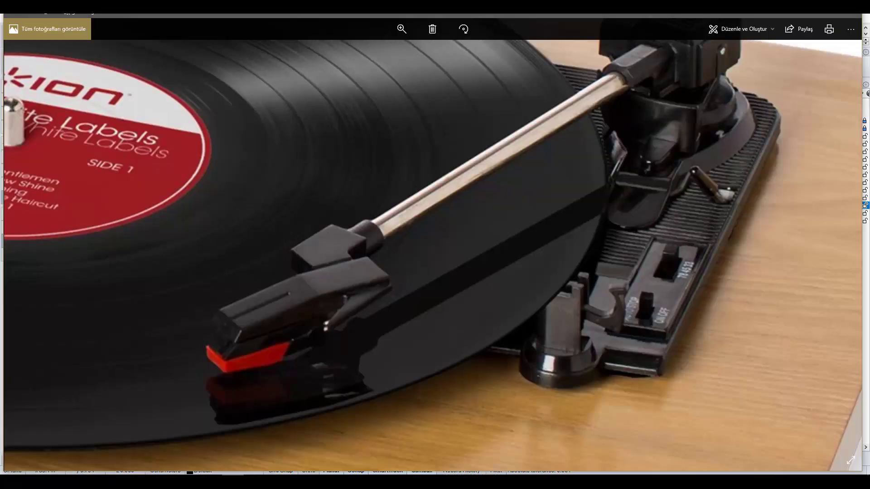
key("alt+Tab")
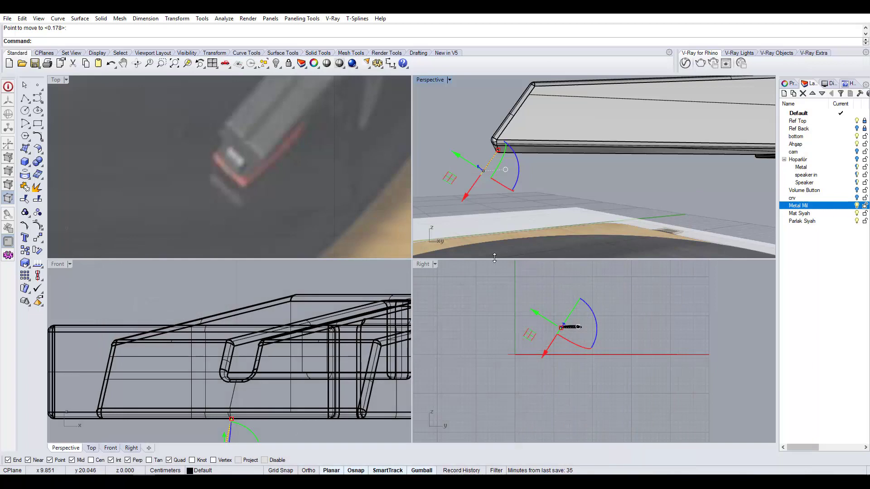
scroll(330, 343, "down", 5)
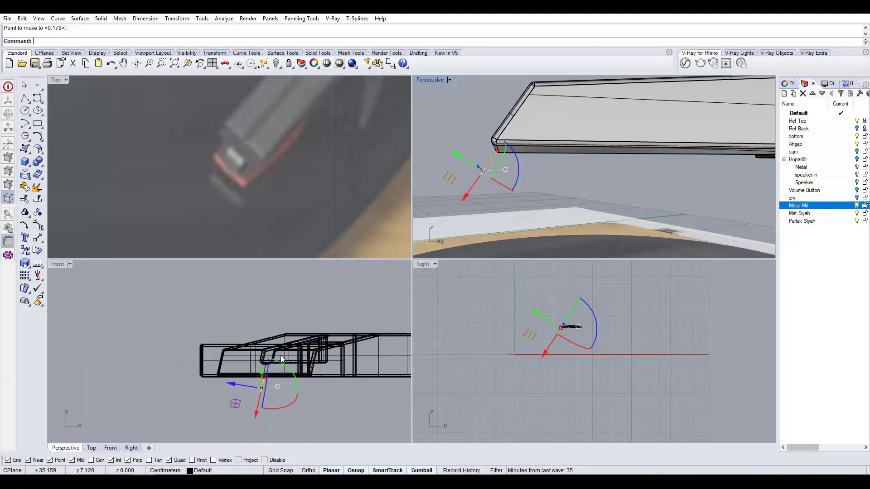
right_click_drag(530, 204, 543, 209)
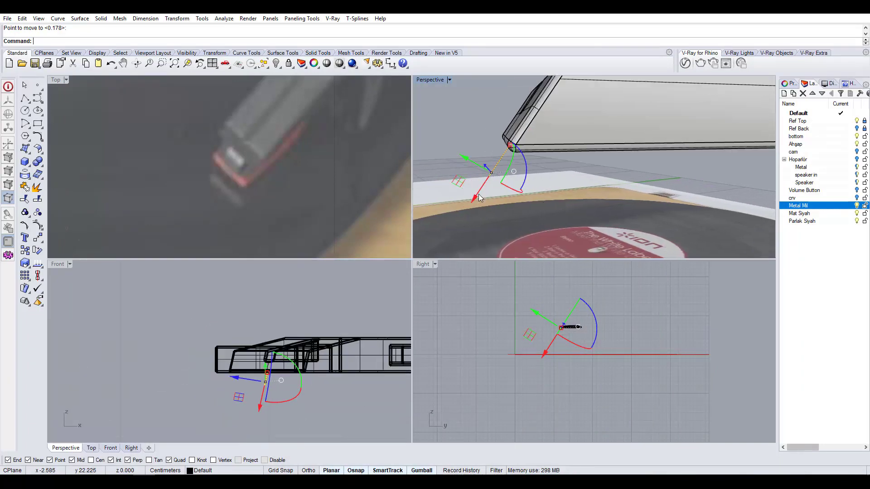
type("le")
key("Return")
left_click(509, 136)
right_click_drag(497, 161, 520, 151)
left_click(474, 219)
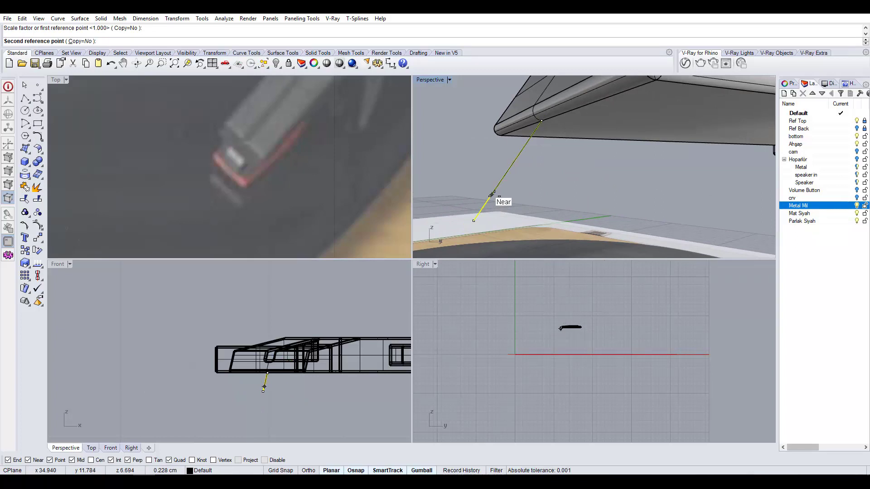
type(".3")
key("Return")
Extrude the line to both sides in the direction of the front face's lower edge, up to that edge's end
right_click_drag(493, 200, 590, 183)
left_click(500, 206)
left_click(501, 197)
type("ex")
key("Return")
right_click_drag(632, 146, 543, 111)
type("d")
key("Return")
left_click(543, 105)
left_click(649, 93)
scroll(649, 92, "down", 4)
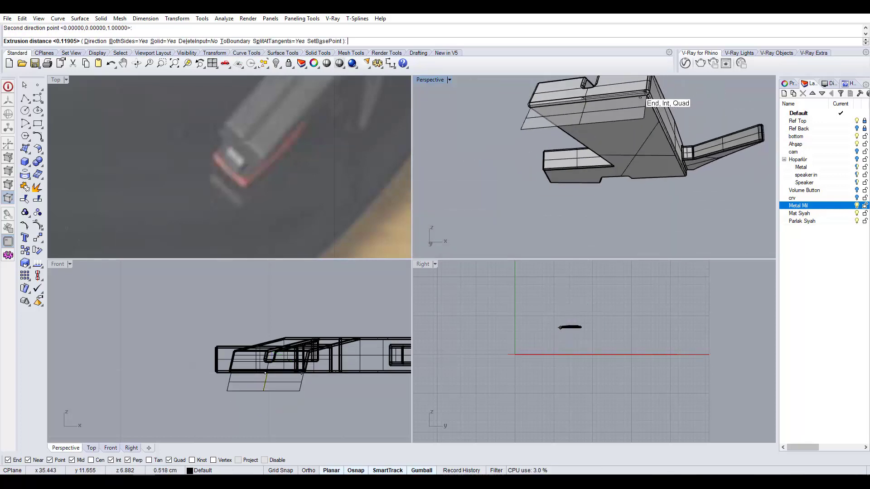
scroll(649, 92, "up", 6)
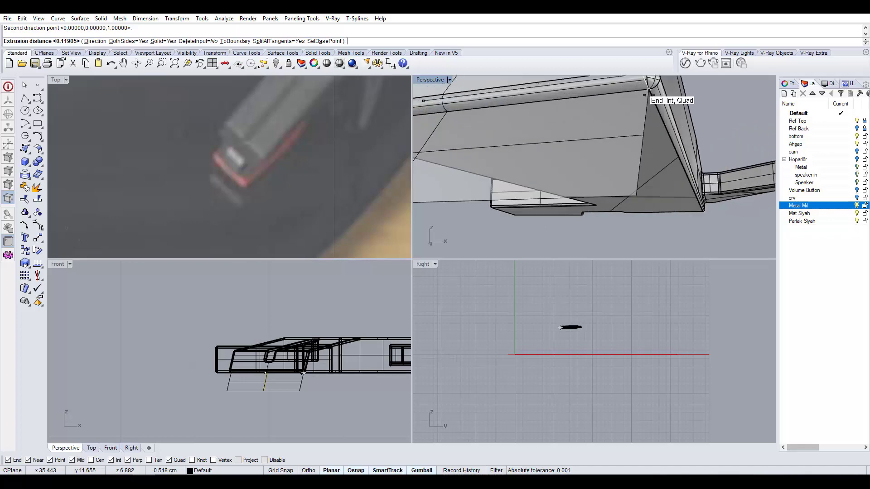
left_click(643, 94)
right_click_drag(640, 107, 512, 180)
left_click(530, 194)
left_click(508, 172)
type("es")
key("Return")
type("d")
key("Return")
key("Return")
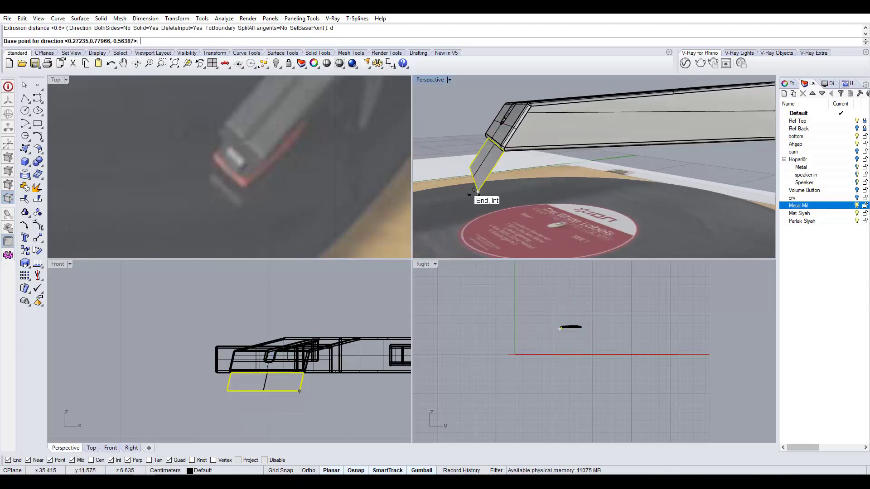
key("Escape")
Start ExtrudeSrf on the slanted front surface and set its direction along the headshell's lower side edge
right_click_drag(478, 192, 514, 197)
left_click(514, 217)
left_click(510, 172)
type("ExtrudeCrv")
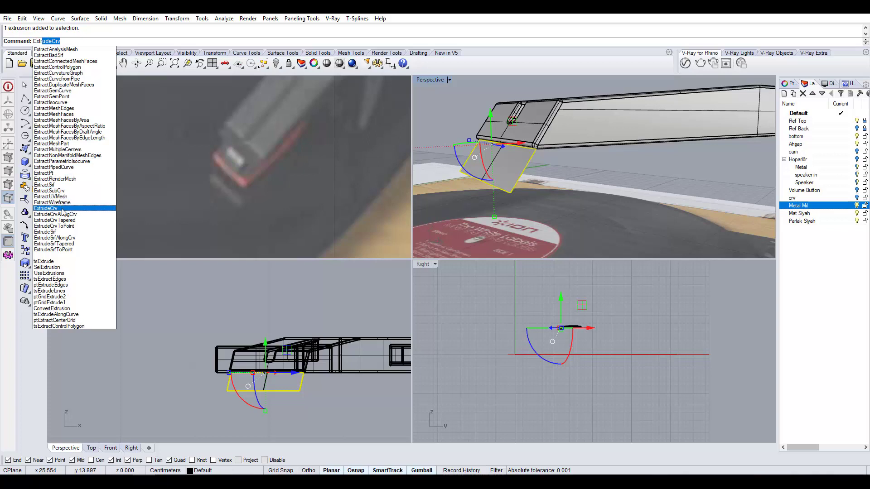
left_click(45, 231)
type("d")
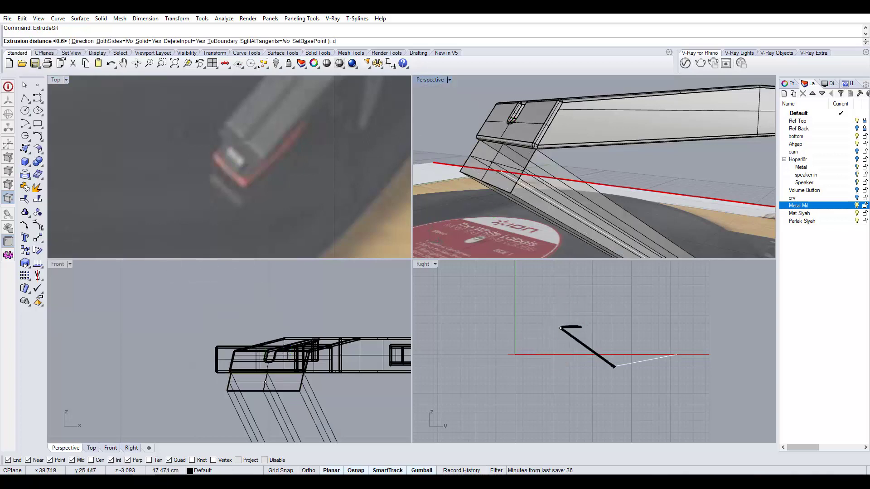
key("Return")
scroll(133, 355, "down", 3)
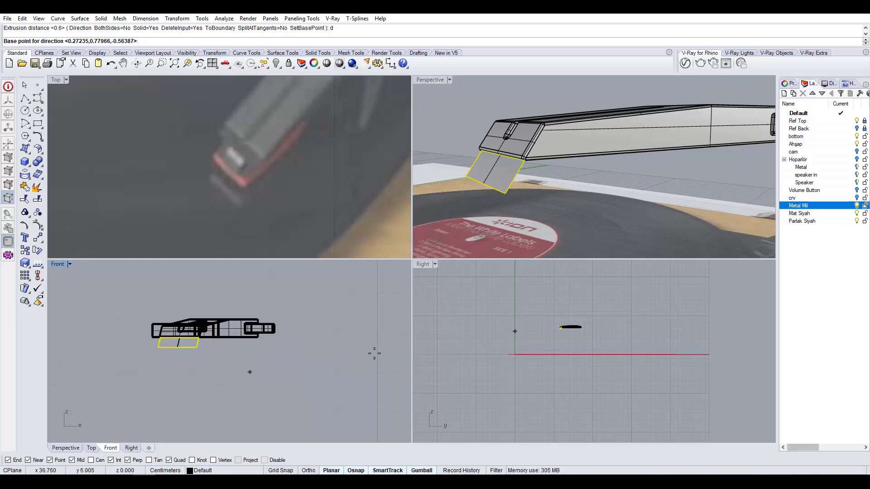
right_click_drag(531, 199, 517, 161)
scroll(508, 199, "up", 4)
right_click_drag(516, 160, 537, 118, "shift")
key("Return")
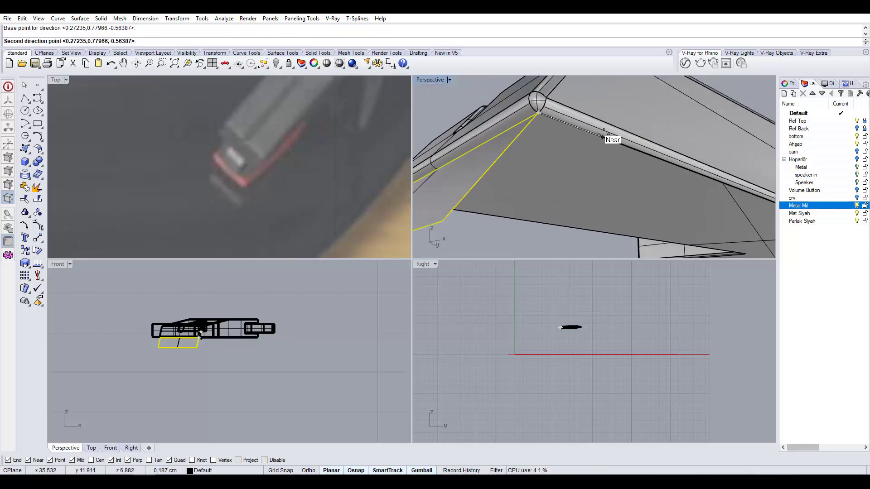
left_click(604, 135)
Finish the surface extrusion at about 2.32 cm, snapping to the corner where the headshell's side bends, guided by the reference photo
scroll(608, 139, "down", 5)
right_click_drag(612, 142, 604, 162)
scroll(610, 164, "up", 4)
scroll(648, 161, "down", 12)
scroll(351, 175, "down", 7)
left_click(234, 481)
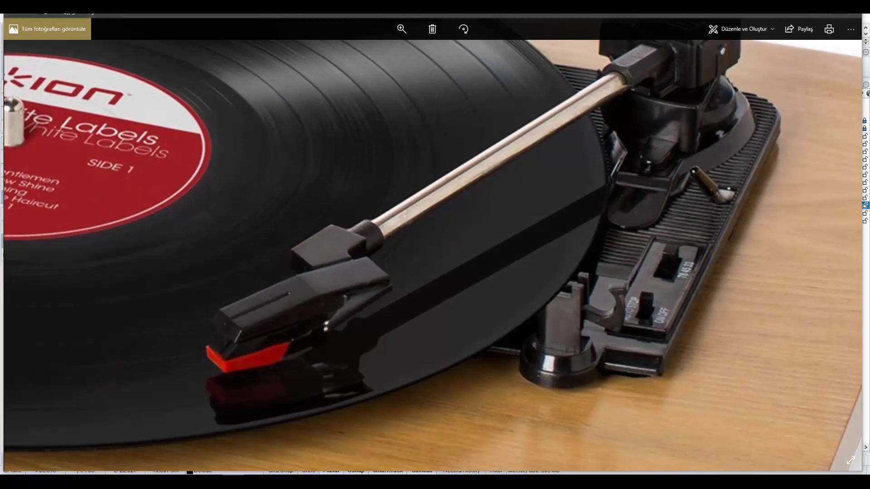
key("alt+Tab")
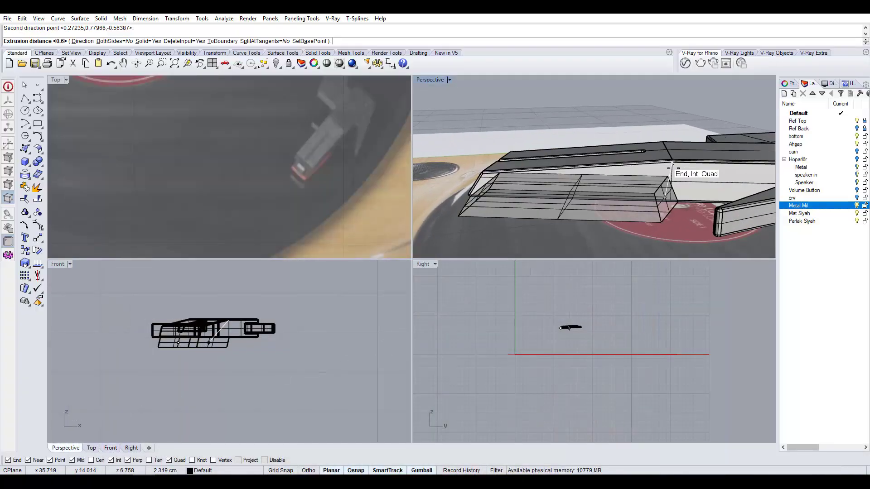
left_click(664, 164)
Compare the extruded block beneath the headshell with the red stylus part in the reference photo
right_click_drag(641, 194, 613, 178)
scroll(610, 199, "up", 4)
left_click(609, 202)
left_click(234, 481)
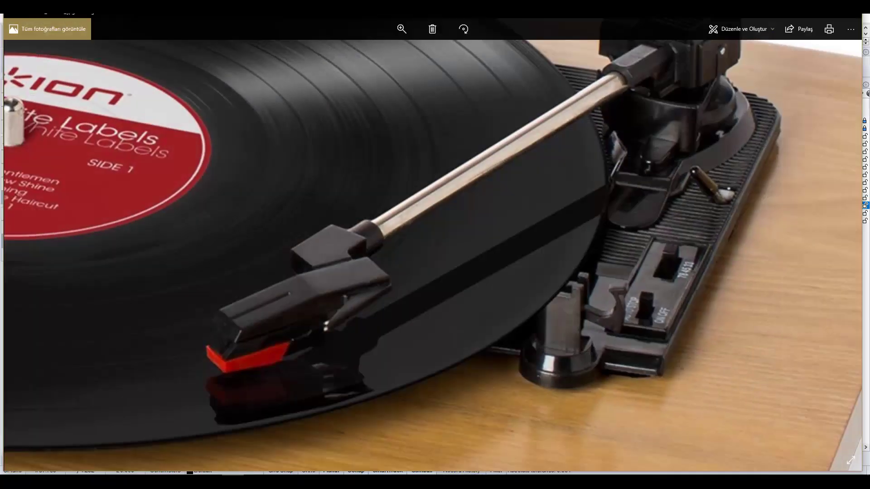
left_click(234, 481)
right_click_drag(582, 168, 537, 196)
key("Escape")
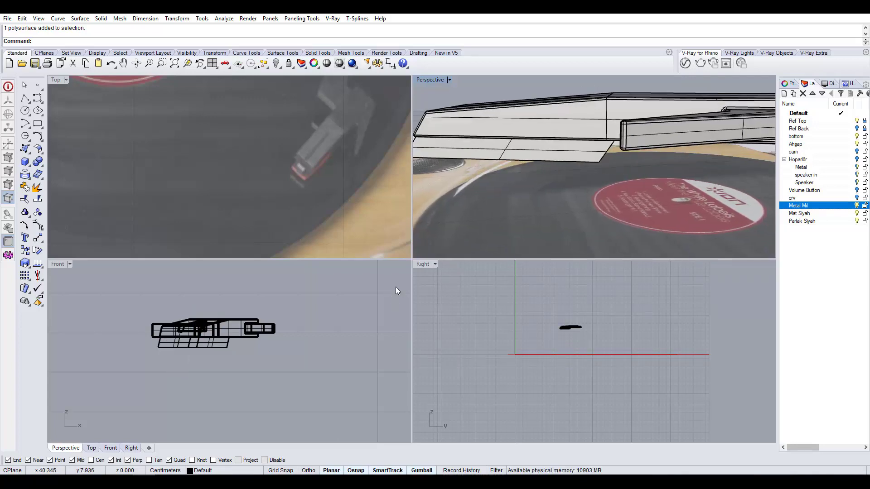
key("alt+Tab")
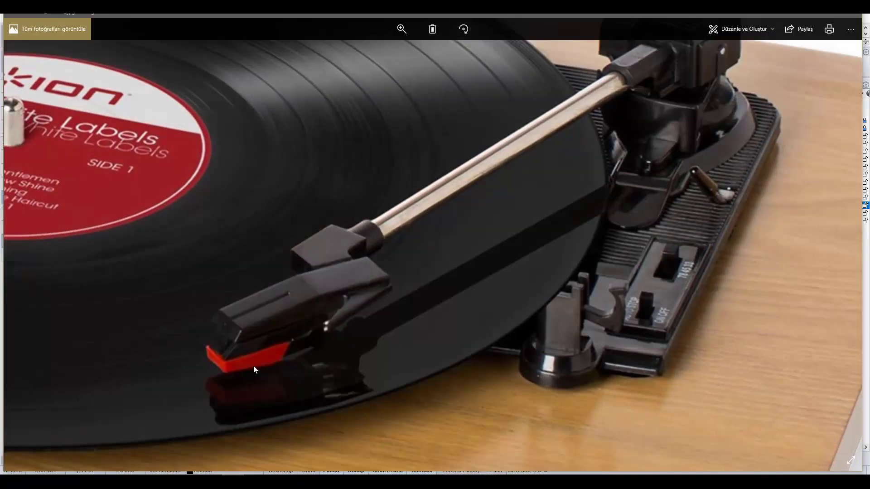
left_click(232, 481)
mouse_move(532, 212)
right_mouse_down()
mouse_move(539, 189)
mouse_move(540, 198)
right_mouse_up()
key("alt+Tab")
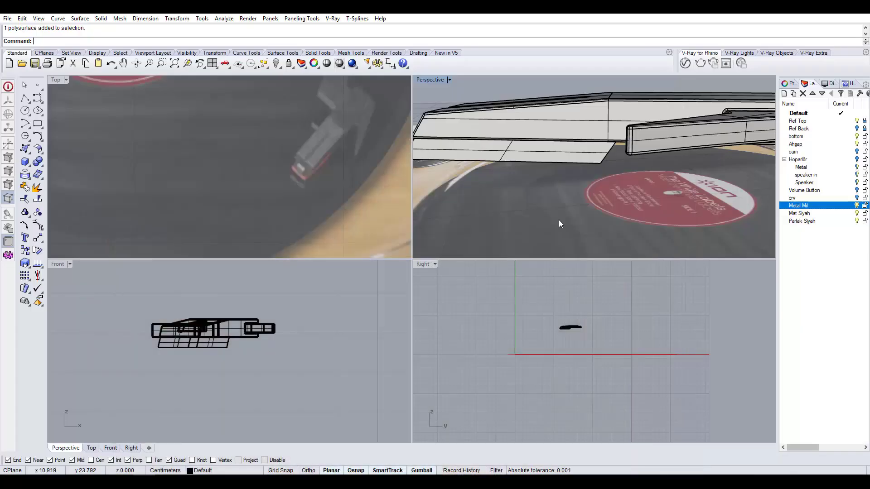
Duplicate the lower front edge of the new block beneath the headshell
right_click_drag(630, 133, 520, 152)
right_click(528, 151)
left_click(521, 156)
right_click(536, 176)
Extrude the duplicated edge vertically by -0.3 cm with BothSides set to No, undoing the first extrusion in the wrong direction
type("ExtrudeCrv")
key("Return")
type("b")
key("Return")
scroll(547, 334, "up", 20)
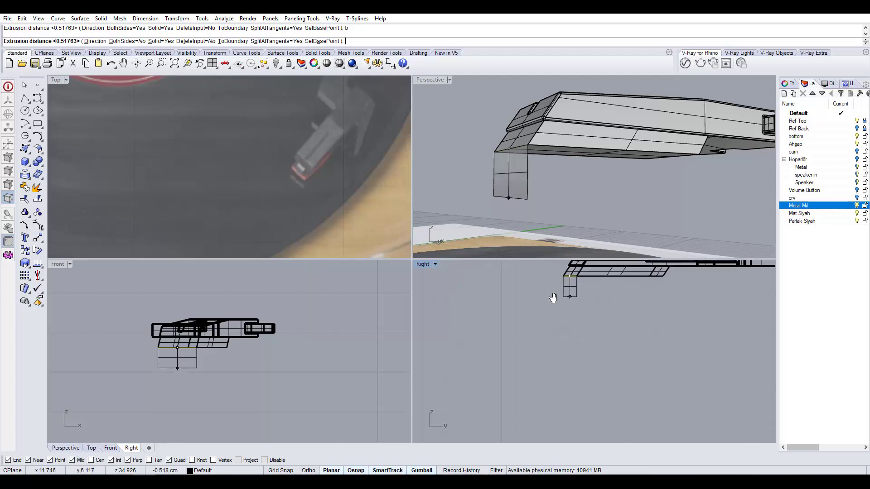
right_click_drag(554, 295, 537, 320)
scroll(530, 312, "up", 4)
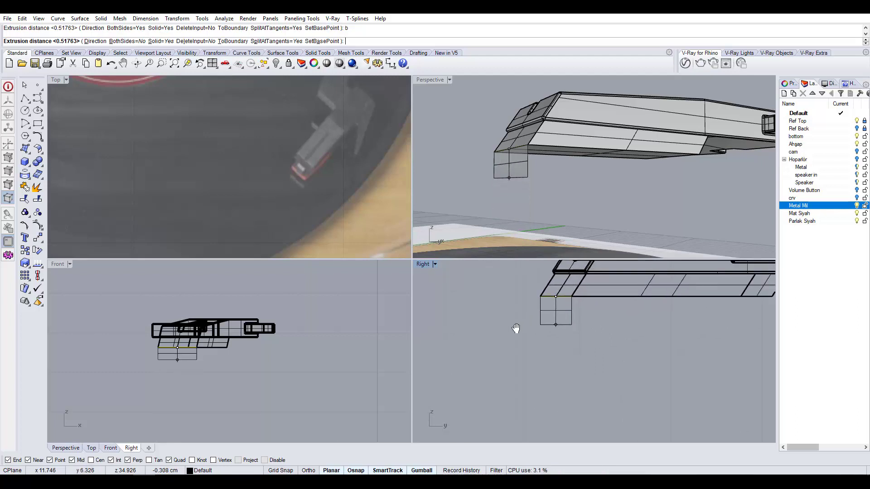
type(".")
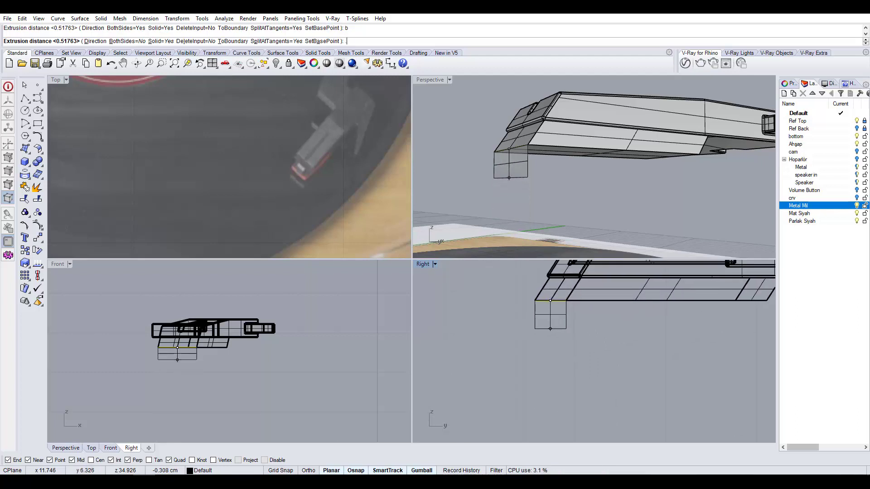
type("3")
key("Return")
key("ctrl+z")
right_click(533, 202)
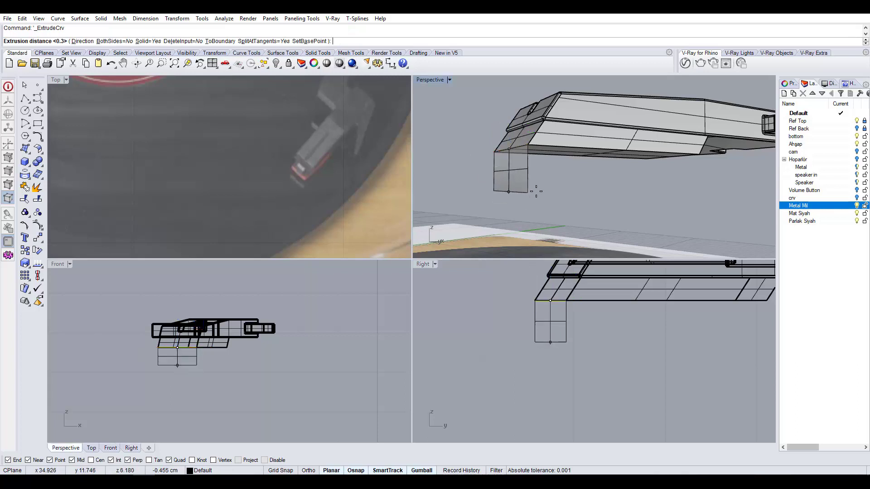
type("3")
key("Return")
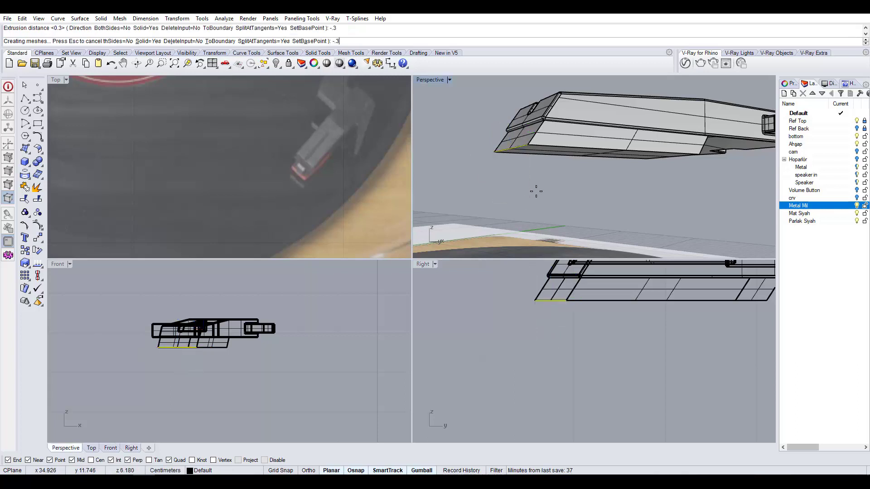
Extrude the vertical front surface about 1.16 cm backward, up to the midpoint of the upper block's lower edge, and select the resulting solid
left_click(527, 190)
right_click_drag(520, 190, 484, 176)
left_click(518, 187)
key("ctrl+e")
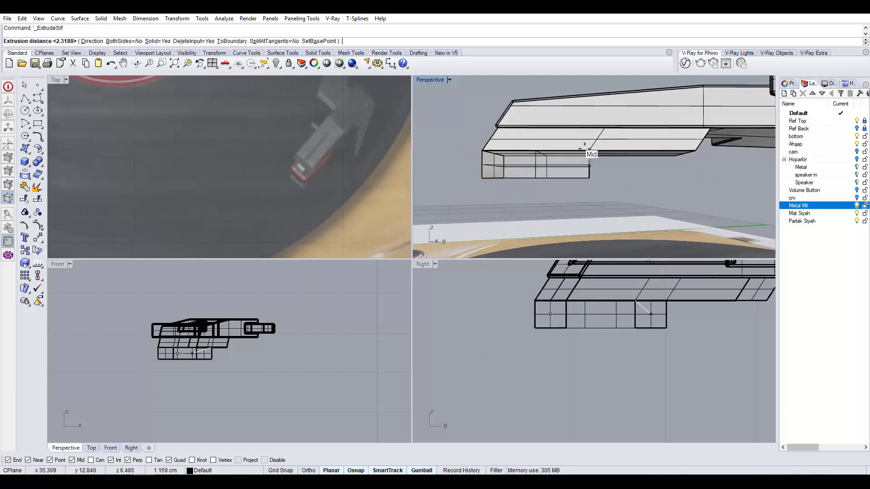
left_click(589, 148)
right_click_drag(589, 148, 545, 177)
left_click(544, 176)
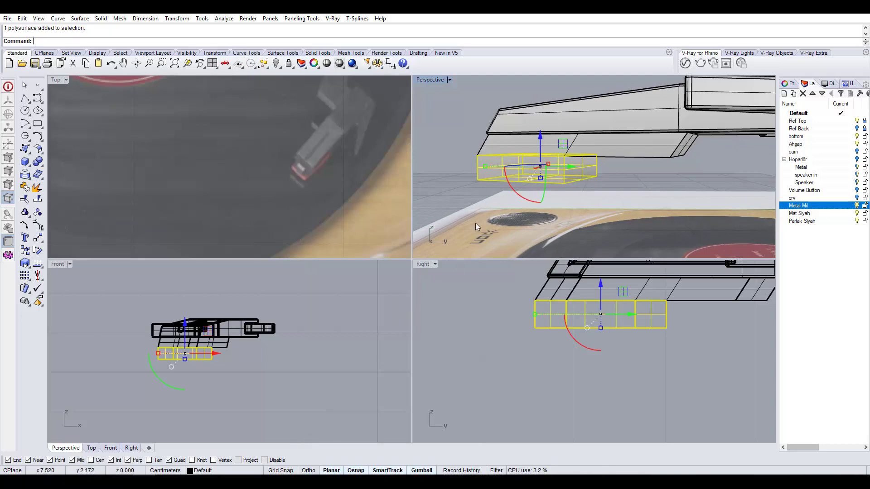
key("alt+Tab")
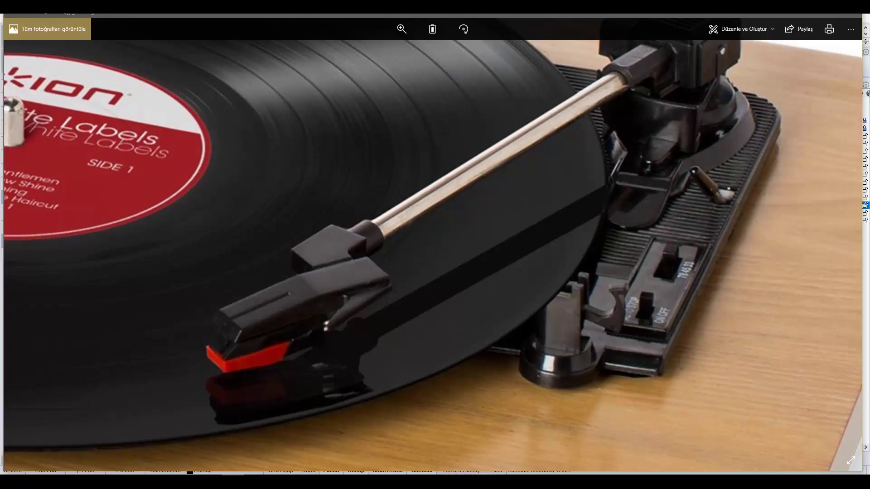
key("alt+Tab")
right_click_drag(550, 152, 566, 167)
type("m")
key("Return")
scroll(462, 181, "up", 3)
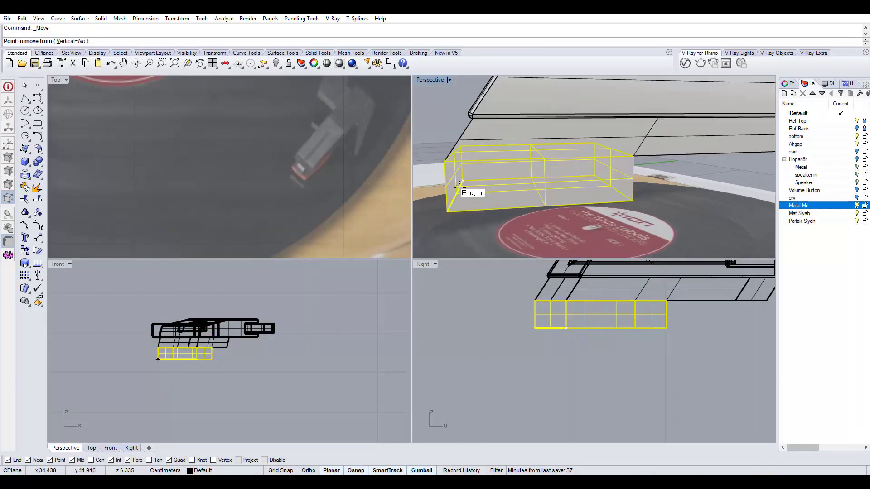
right_click_drag(461, 181, 459, 175)
scroll(460, 176, "down", 1)
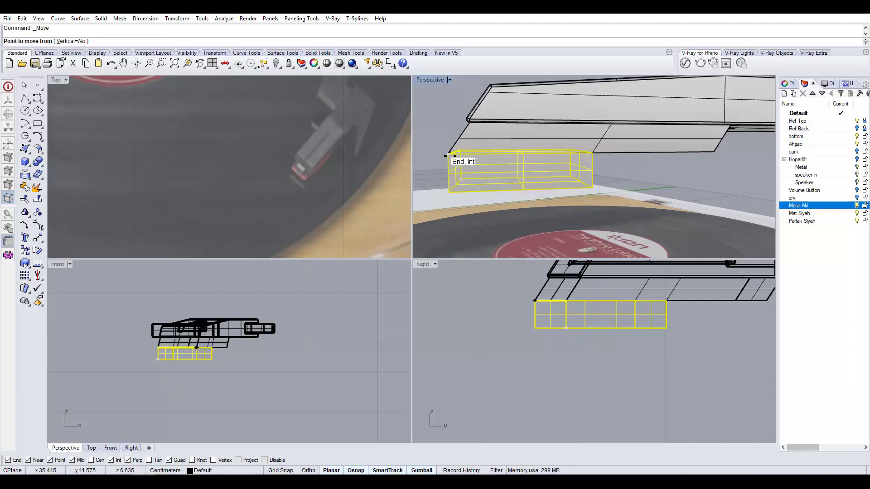
key("Escape")
Paste a copy of the lower block and place it directly behind the original beneath the headshell
key("ctrl+v")
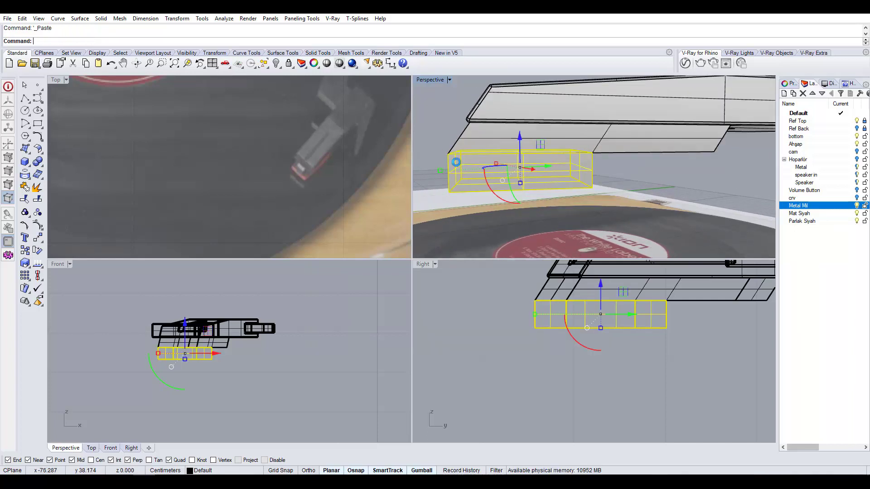
left_click_drag(456, 162, 617, 172)
key("Escape")
right_click_drag(617, 172, 678, 127)
left_click(628, 181)
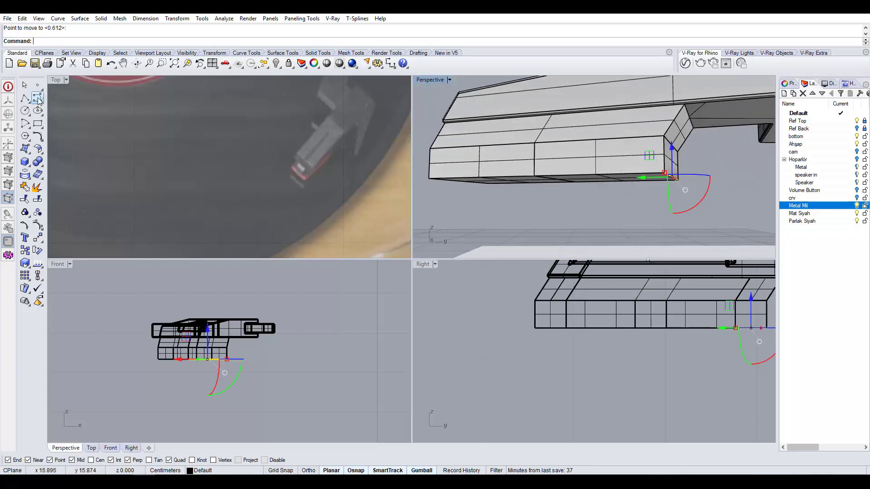
Draw a line along the slanted rear edge of the upper block
left_click(25, 99)
left_click(662, 136)
right_click(662, 136)
right_click(663, 136)
left_click(682, 104)
left_click(661, 136)
right_click(661, 136)
left_click(665, 129)
key("Return")
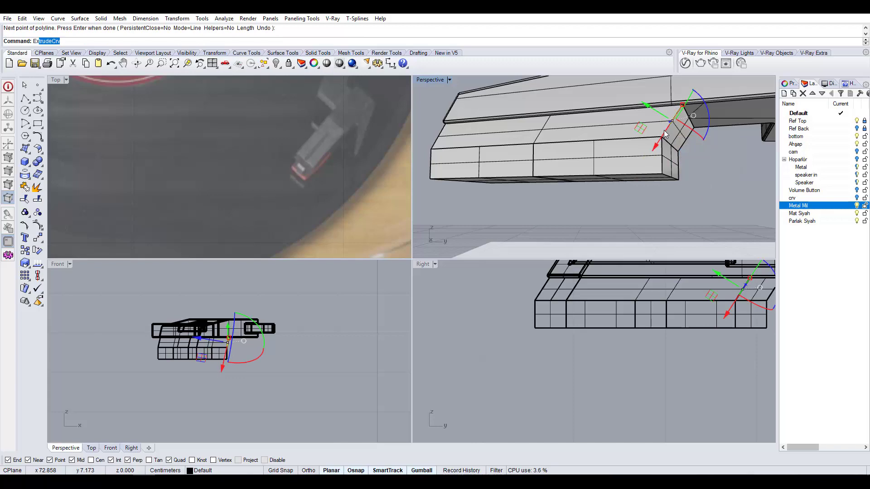
Extend the slanted line straight down to the bottom edge of the copied lower block
type("Exte")
key("Return")
left_click(653, 141)
key("Return")
left_click(637, 174)
key("Return")
scroll(636, 177, "up", 3)
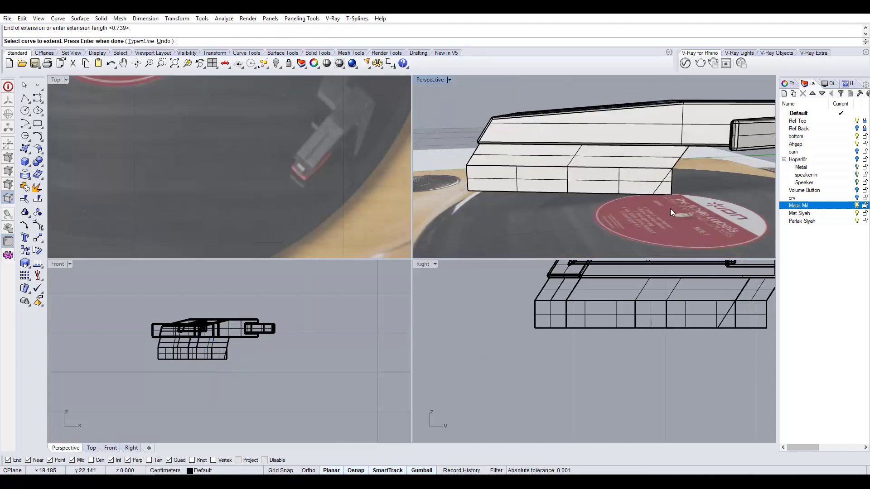
Move the copied block's lower rear edge forward to the end of the extended line so its back face slants
right_click_drag(636, 179, 629, 165)
left_click(627, 163)
mouse_move(576, 178)
right_mouse_down()
mouse_move(639, 203)
mouse_move(622, 188)
mouse_move(583, 178)
mouse_move(566, 187)
right_mouse_up()
type("m")
key("Return")
left_click(547, 167)
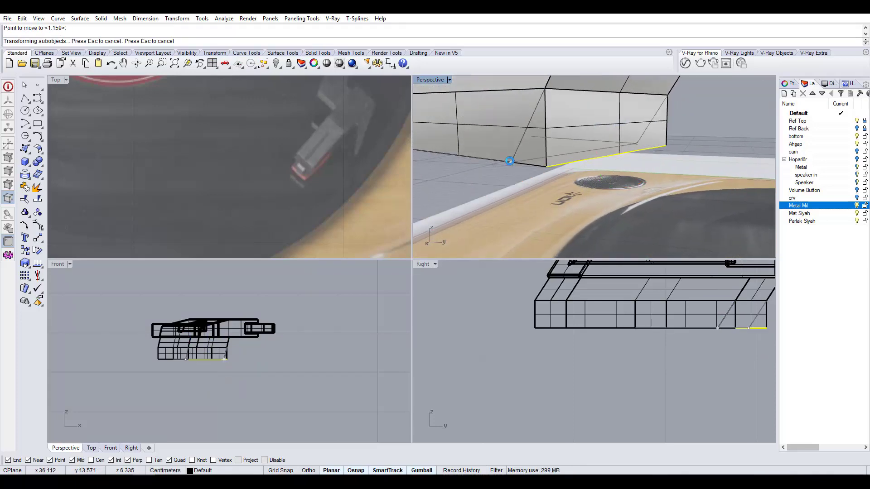
left_click(510, 161)
key("Escape")
right_click_drag(519, 164, 575, 141)
left_click(549, 159)
type("m")
key("Return")
key("Escape")
left_click(554, 140)
scroll(556, 153, "down", 5)
scroll(513, 152, "up", 6)
key("Escape")
type("fe")
key("Return")
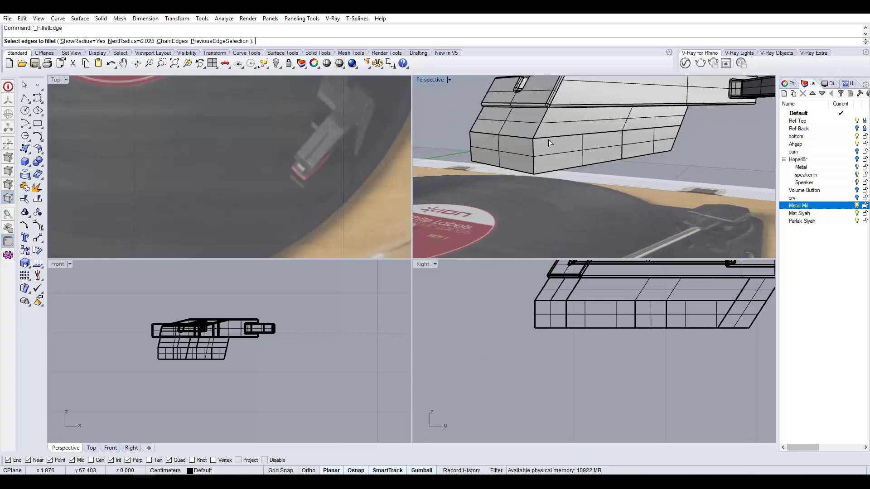
key("Escape")
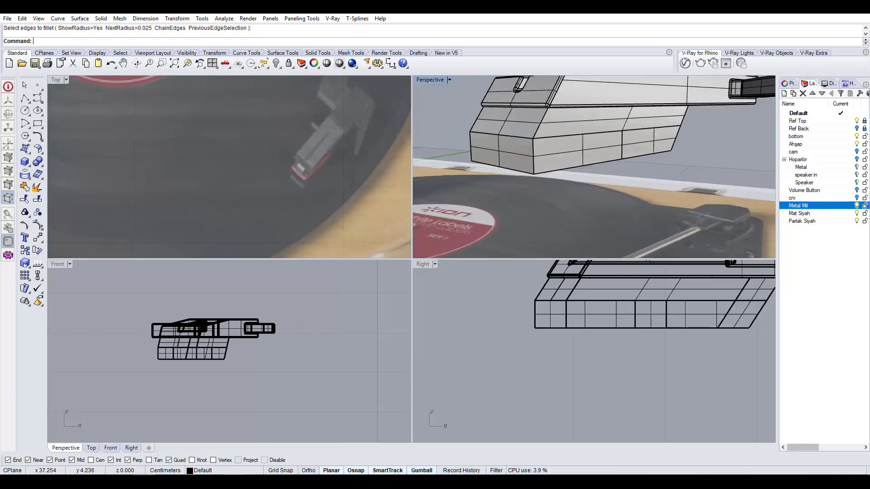
Compare the slanted block beneath the headshell with the red stylus part in the reference photo
left_click(317, 482)
double_click(306, 338)
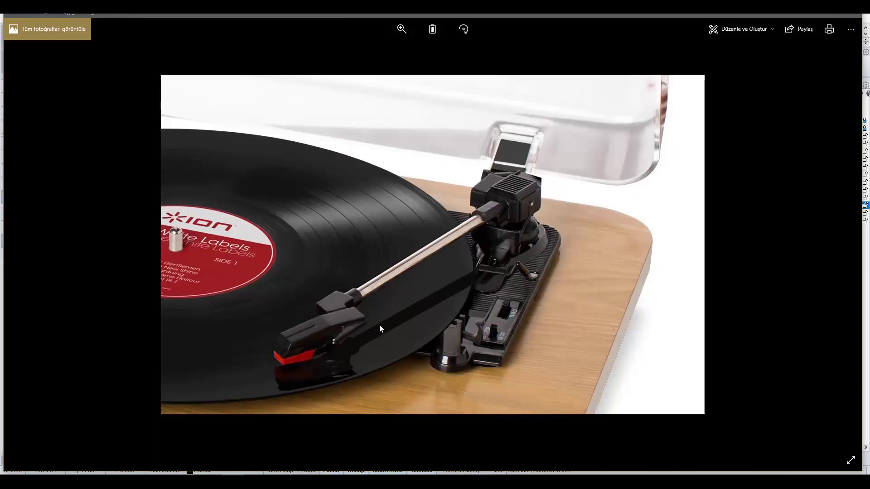
double_click(317, 344)
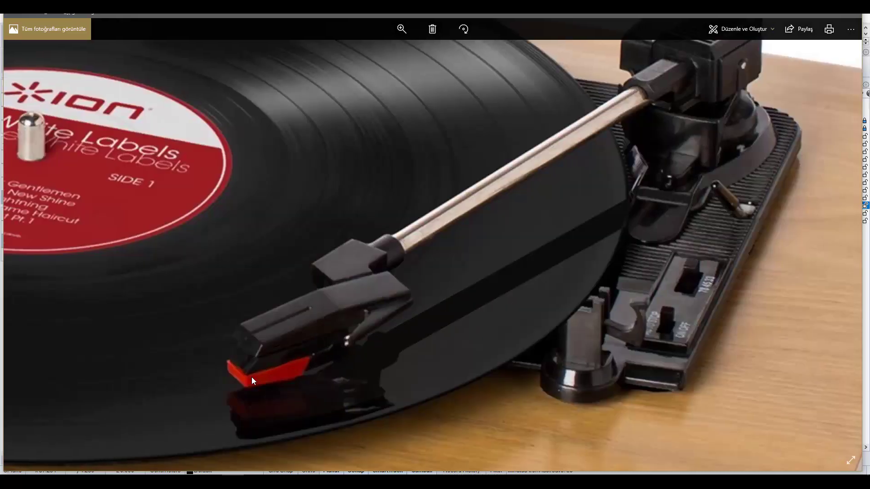
key("alt+Tab")
right_click_drag(604, 155, 579, 157)
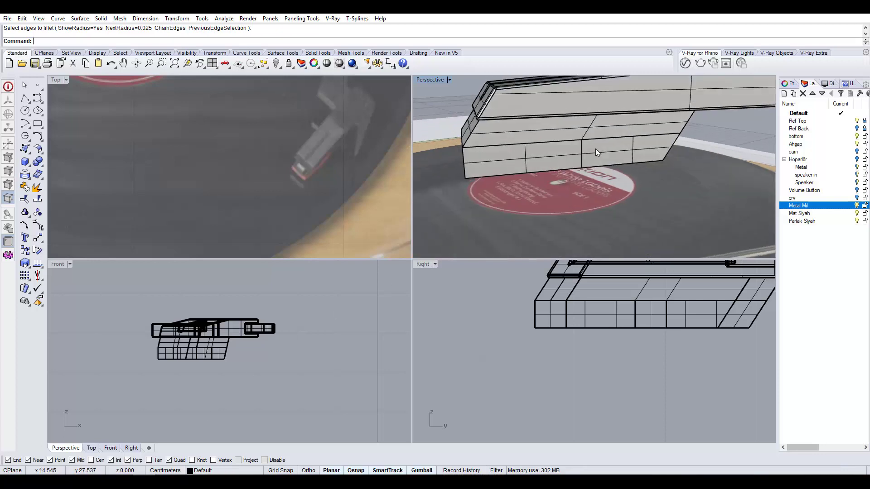
scroll(680, 134, "up", 3)
right_click_drag(680, 135, 603, 144)
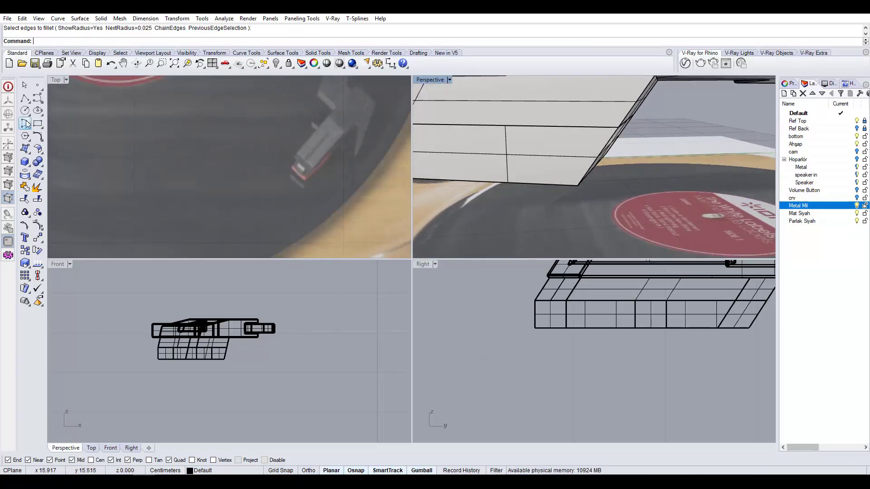
left_click(25, 97)
scroll(648, 303, "down", 4)
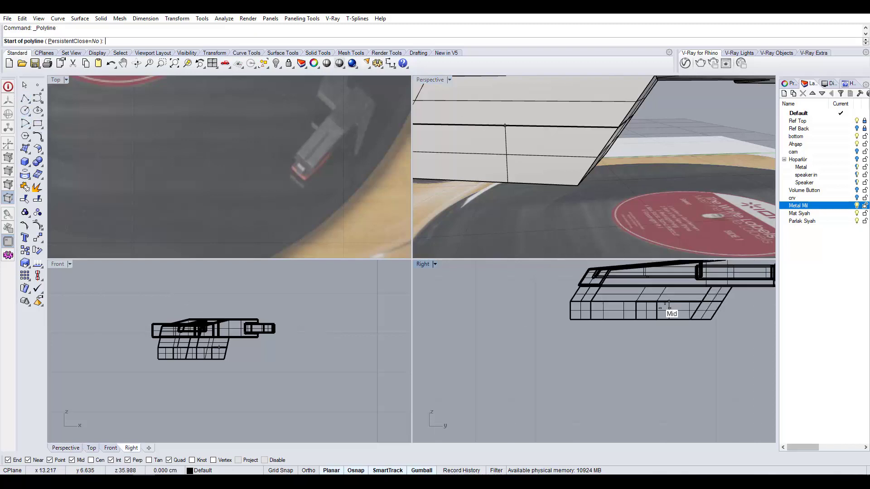
right_click_drag(668, 307, 557, 313)
right_click_drag(521, 117, 551, 170)
right_click_drag(640, 173, 645, 174)
key("Escape")
Delete the helper line along the slanted rear side and duplicate the upper block's slanted rear edge
left_click(655, 172)
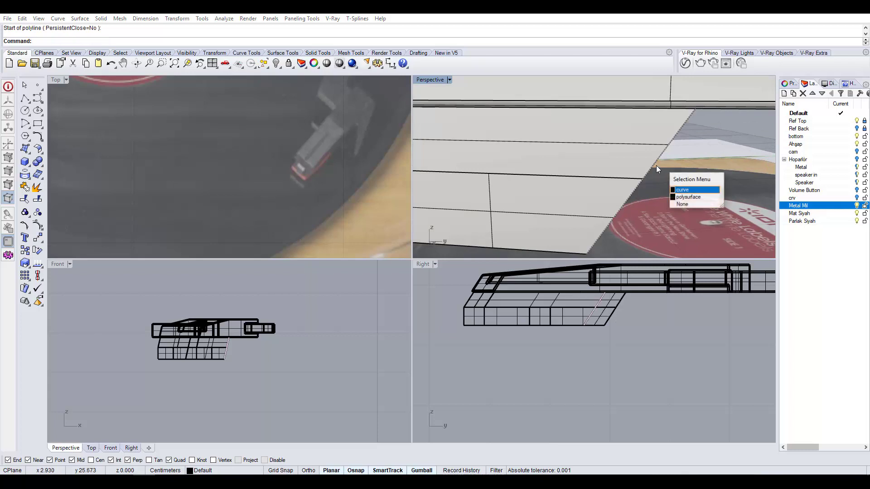
left_click(673, 188)
key("Delete")
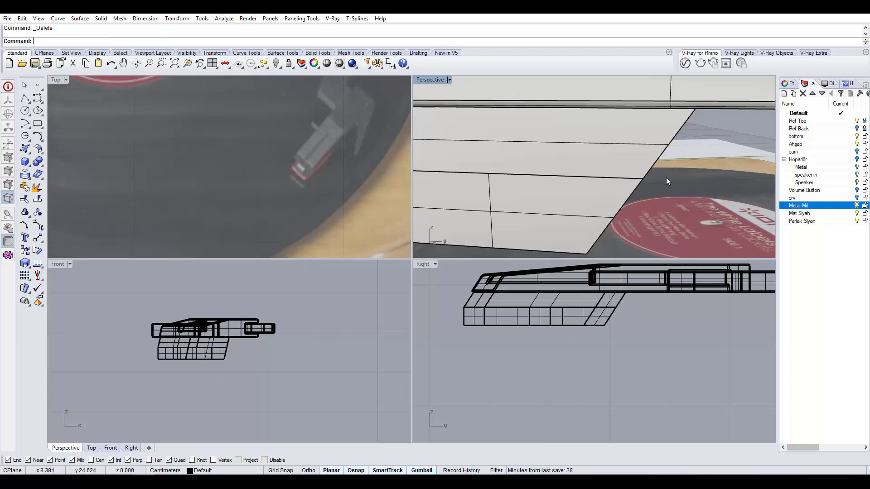
left_click(649, 168)
key("Return")
right_click_drag(665, 154, 626, 162)
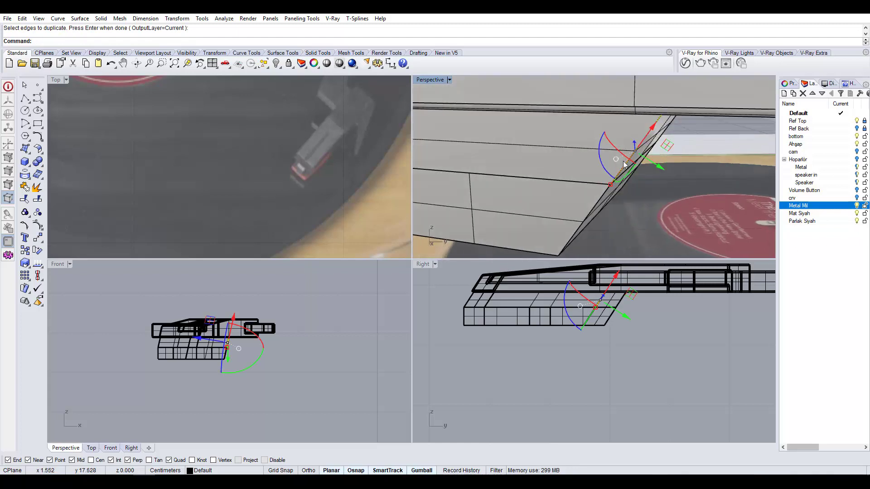
Move the duplicated slanted edge about 0.49 cm forward along the upper block's lower edge
left_click(619, 164)
key("Escape")
left_click(618, 172)
left_click(618, 174)
type("m")
key("Return")
scroll(600, 187, "up", 3)
left_click(625, 180)
scroll(546, 172, "down", 3)
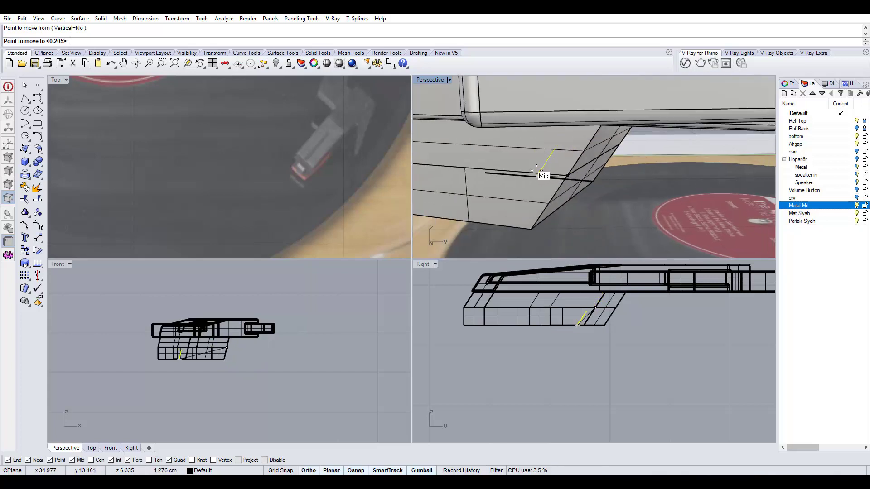
scroll(530, 169, "up", 3)
scroll(508, 162, "down", 2)
scroll(526, 170, "up", 4)
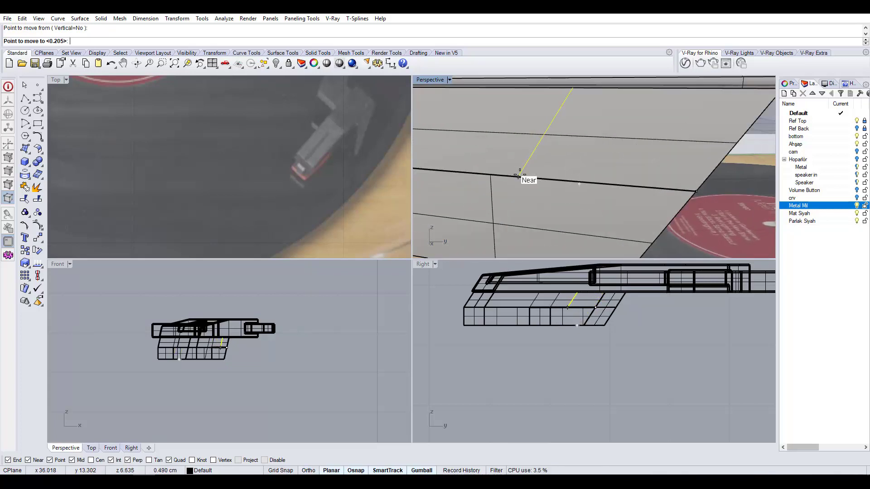
left_click(517, 176)
scroll(517, 175, "down", 4)
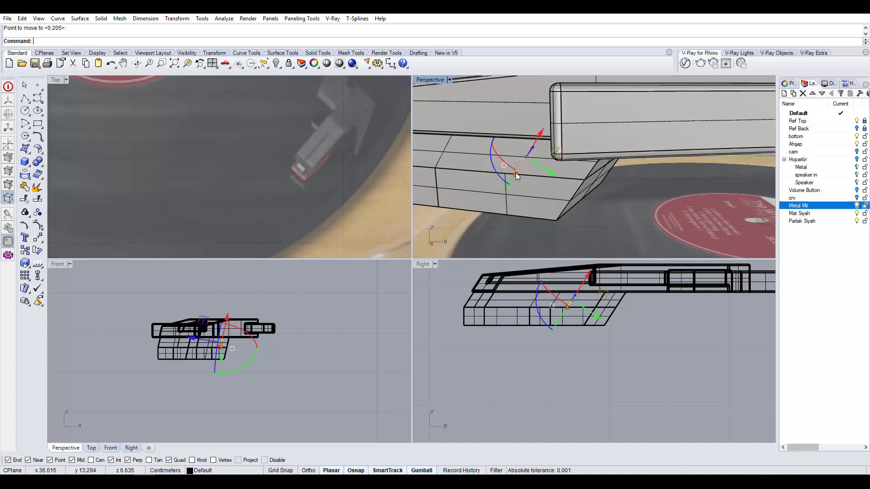
Draw a line from the midpoint of the moved slanted line to the middle of the upper block's rear edge
right_click_drag(516, 176, 543, 169)
key("Escape")
left_click(25, 99)
left_click(550, 155)
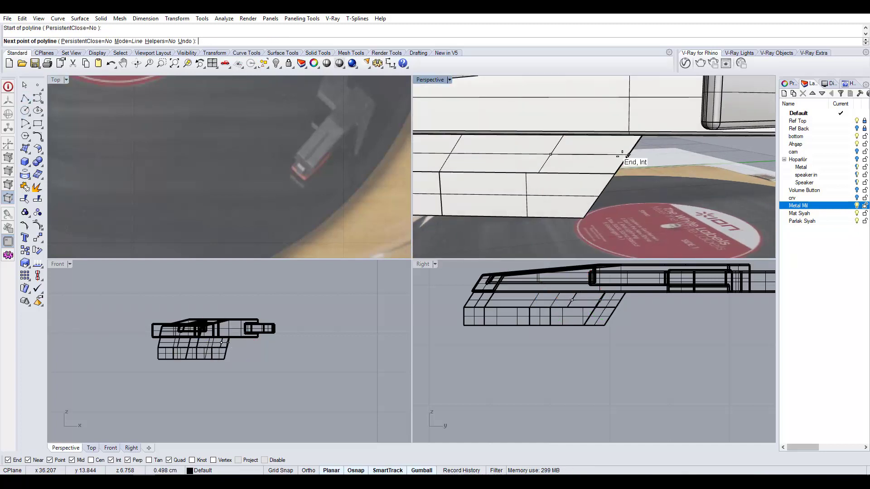
left_click(625, 155)
right_click(612, 156)
left_click(612, 155)
right_click(600, 156)
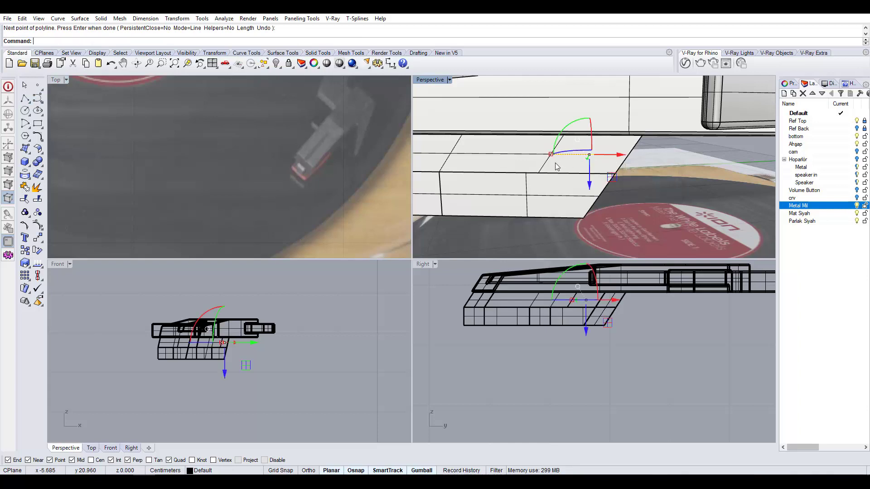
Trim the slanted line above the horizontal line and join the two remaining lines into one profile
left_click(545, 164, "shift")
right_click(546, 163)
scroll(551, 154, "up", 6)
key("ctrl+t")
left_click(558, 145)
right_click(560, 148)
right_click(566, 161)
key("Escape")
left_click(560, 157)
right_click(548, 164)
left_click(546, 165, "shift")
right_click(547, 166)
scroll(549, 165, "down", 8)
right_click_drag(581, 175, 534, 164)
type("j")
key("Return")
Extrude the joined profile across the width of the upper block and undo the accidental drag
type("e")
key("Return")
left_click(656, 158)
left_click(631, 158)
left_click(605, 164)
left_click_drag(603, 163, 604, 164)
key("ctrl+z")
right_click_drag(624, 163, 427, 192)
scroll(298, 177, "down", 5)
scroll(318, 178, "up", 3)
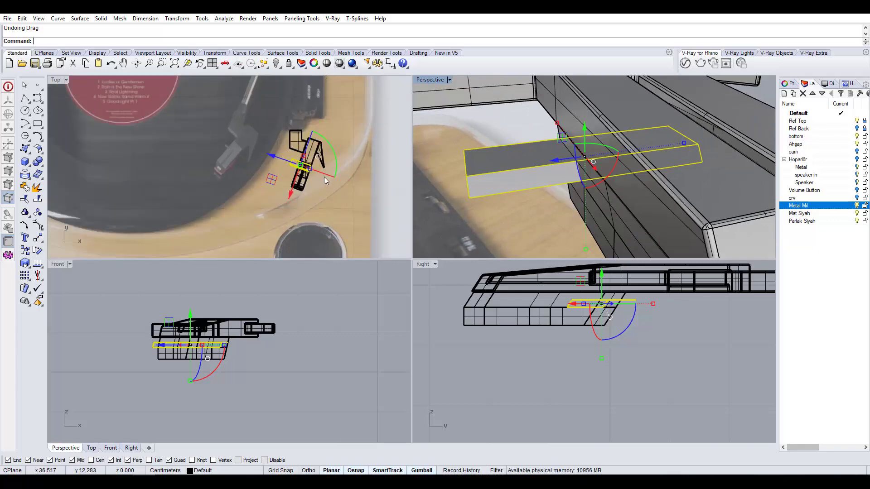
Align the gumball to the extruded surface and move the surface sideways so it protrudes through both sides of the upper block
right_click_drag(563, 182, 595, 169)
left_click(584, 169)
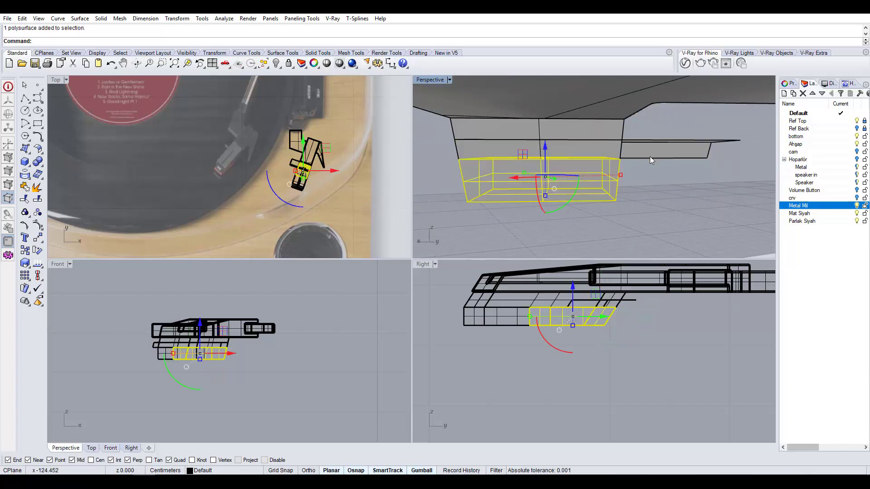
left_click(584, 164)
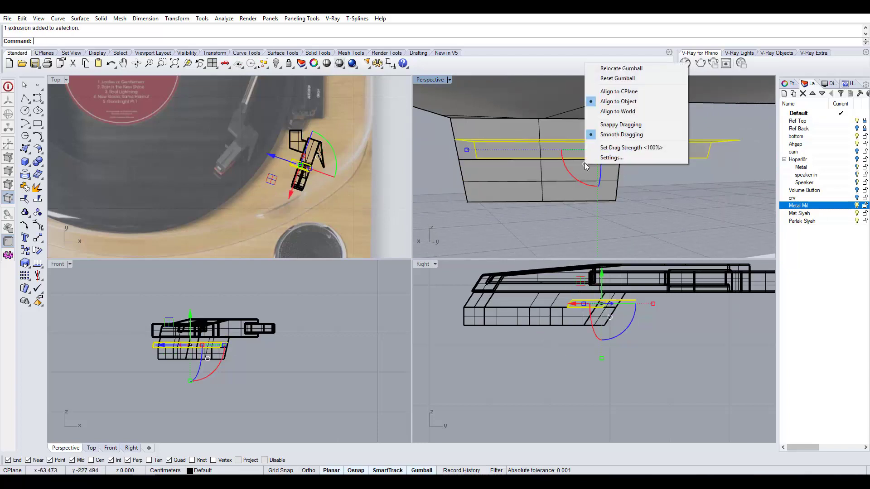
left_click(651, 101)
right_click_drag(583, 158, 576, 120)
left_click_drag(588, 121, 617, 116)
right_click_drag(622, 120, 544, 138)
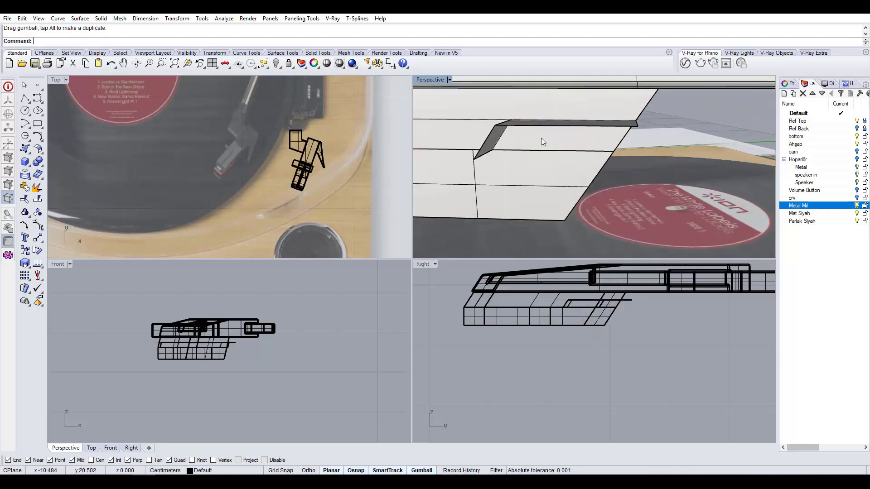
Boolean split the upper block with the extruded surface and remove the cutting surface
left_click(546, 137)
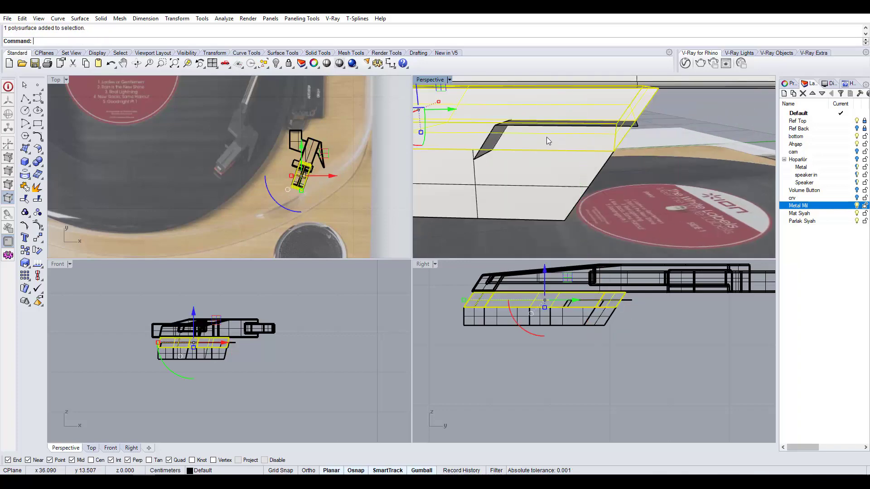
left_click(43, 166)
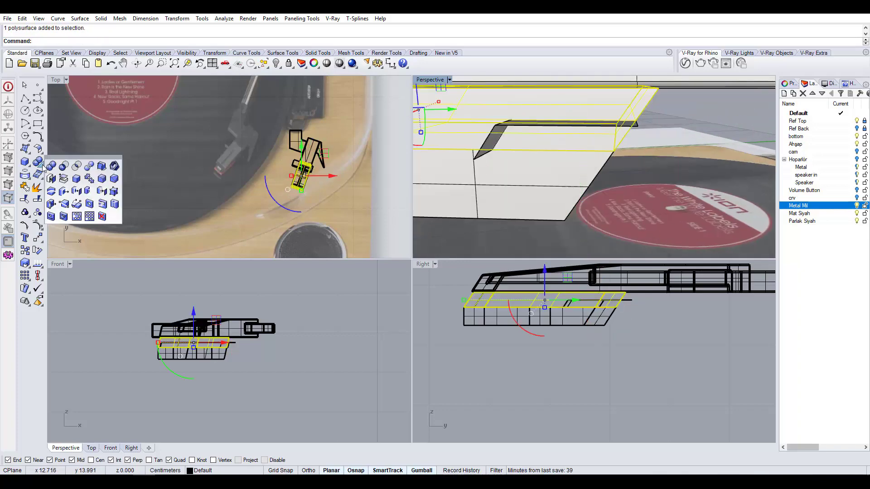
left_click(89, 167)
right_click_drag(483, 195, 477, 163)
left_click(477, 162)
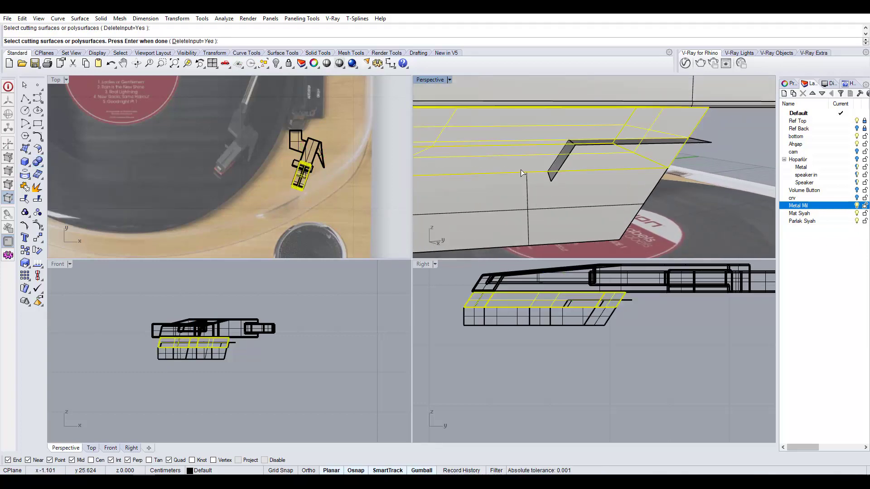
right_click_drag(514, 159, 614, 164)
key("Return")
left_click(627, 141)
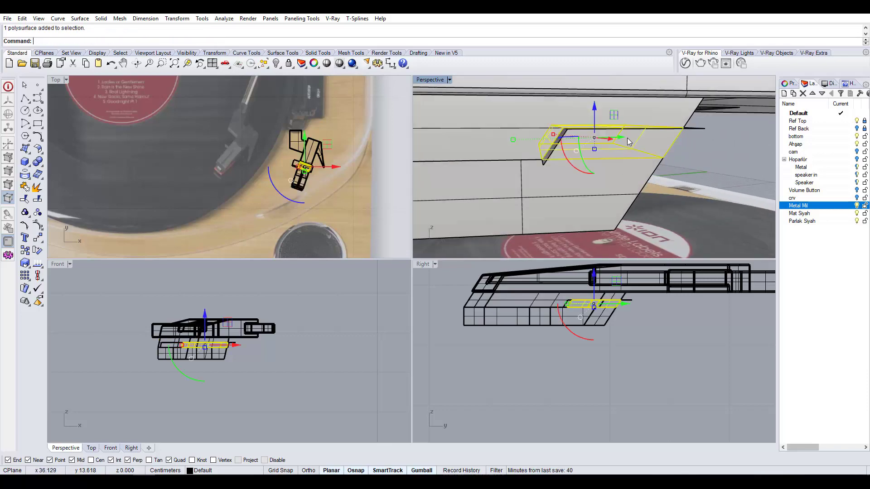
left_click(556, 127)
right_click_drag(529, 121, 569, 158)
Try to join the split-off rear piece to the lower rear block
left_click(571, 163)
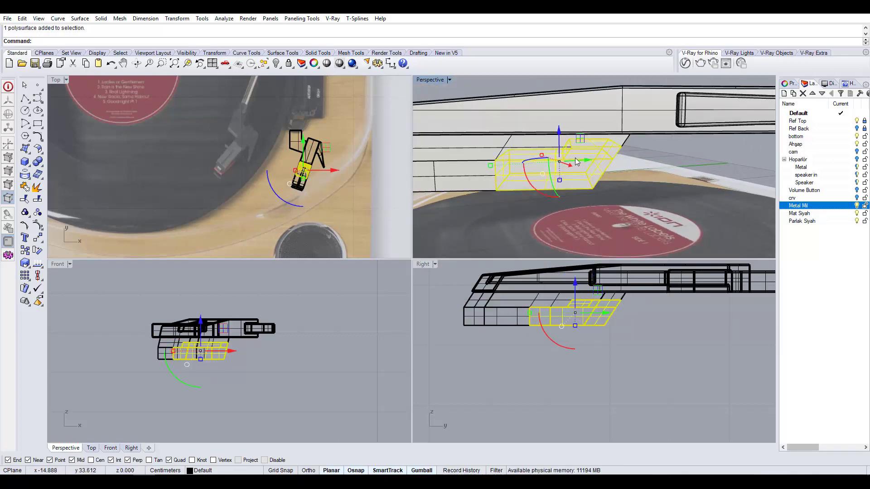
type("join")
key("Return")
key("Escape")
Boolean union the split-off rear piece with the lower rear block and select the resulting solid
left_click(583, 154)
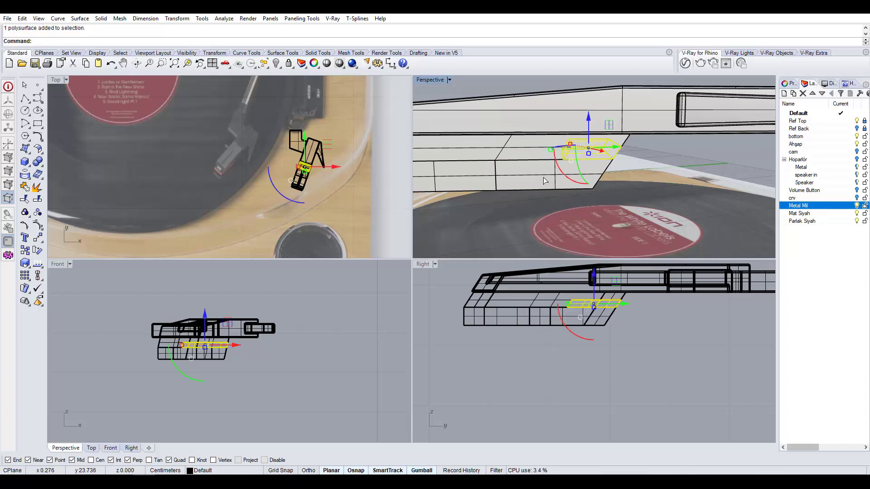
left_click(545, 181)
left_click(39, 162)
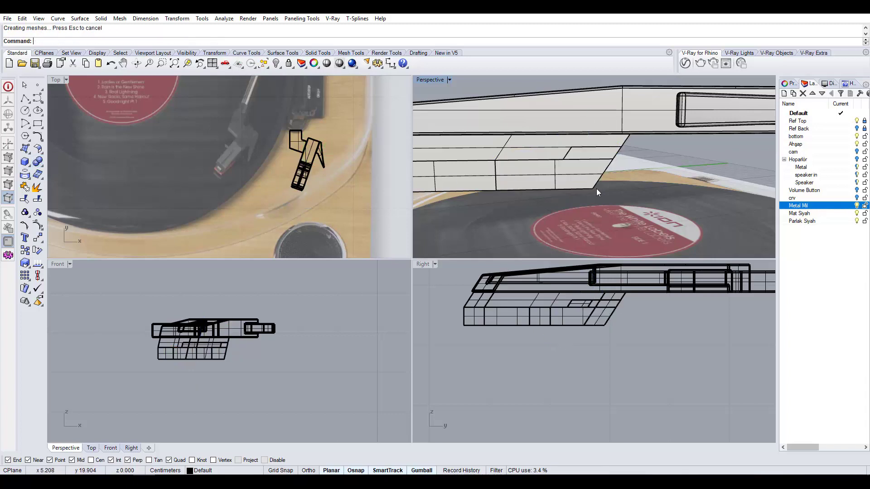
right_click_drag(584, 185, 615, 179)
left_click(614, 179)
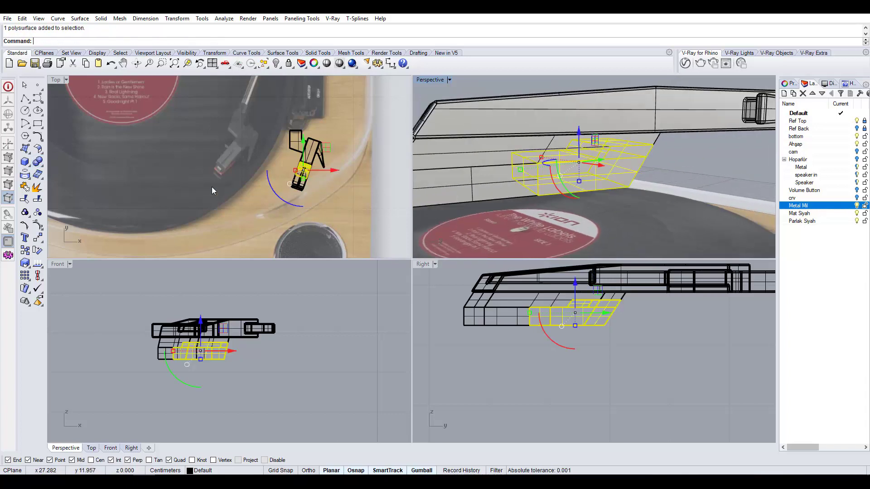
Merge all coplanar faces of the cartridge's unioned rear solid
left_click(42, 167)
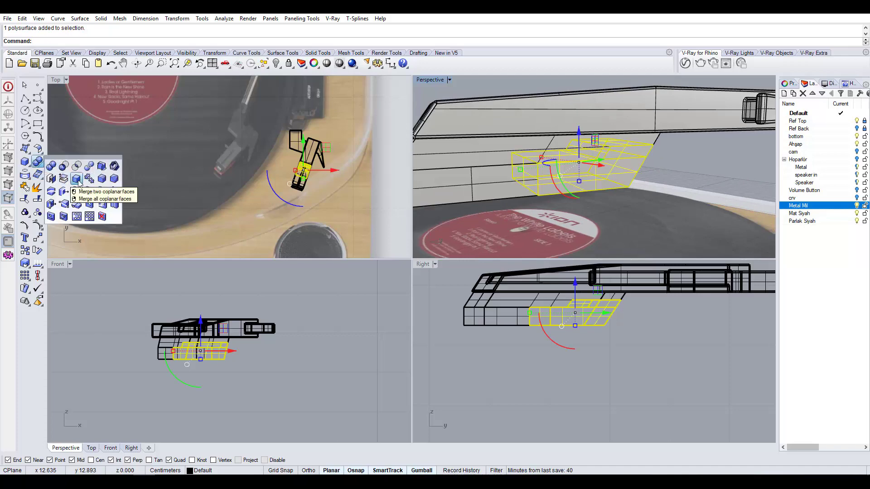
left_click(88, 180)
key("Escape")
right_click_drag(581, 195, 597, 124)
left_click(598, 158)
left_click(562, 181, "shift")
left_click(637, 182, "shift")
left_click(577, 187)
left_click(558, 168)
key("Escape")
Hide the headshell and tonearm parts above the cartridge so only the cartridge blocks remain in view
scroll(584, 175, "down", 4)
left_click(597, 124)
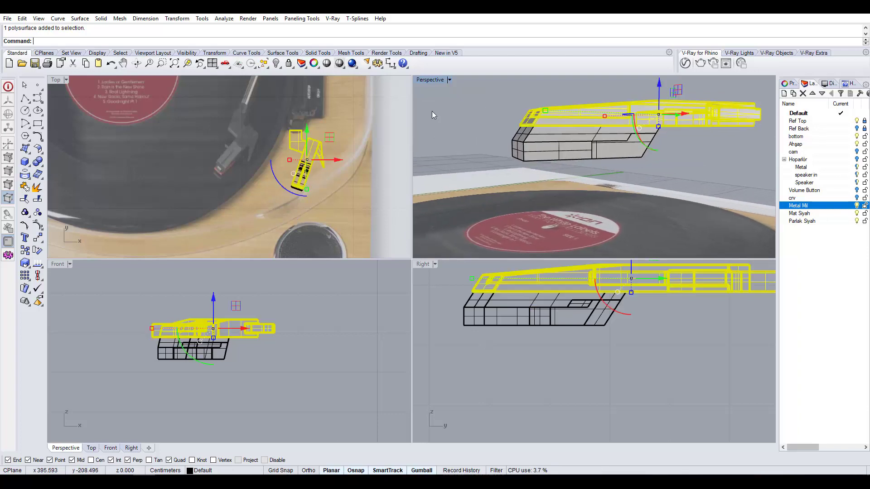
left_click(277, 65)
Fillet all edges of the cartridge blocks with a radius of 0.025
right_click_drag(521, 150, 655, 127)
type("fe")
key("Return")
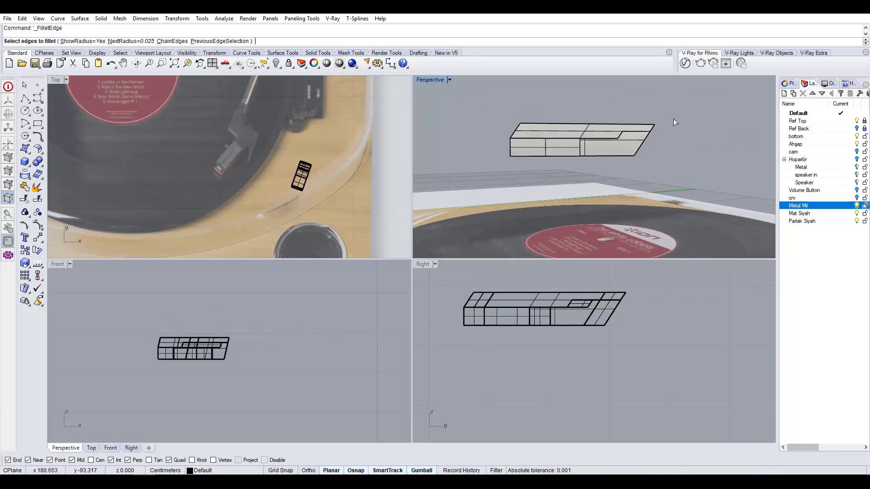
left_click_drag(536, 159, 461, 183)
key("Return")
key("Return")
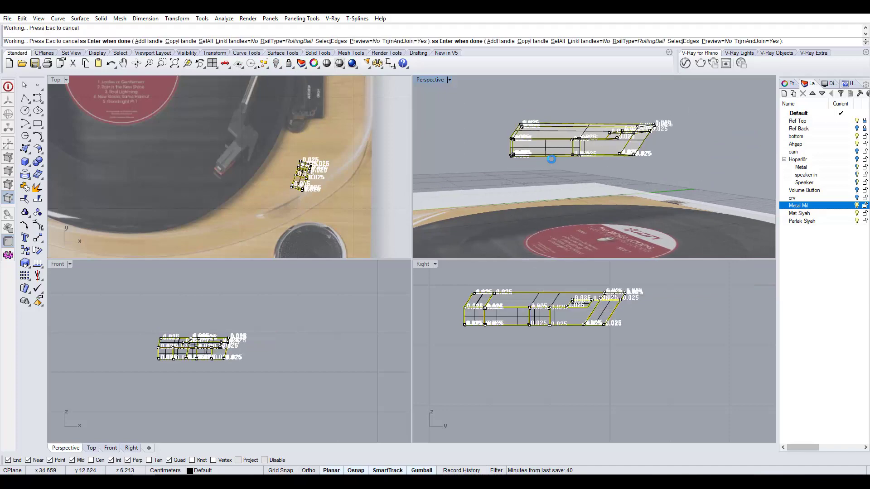
Create a layer named Plastik and assign the cartridge's lower front block to it
right_click_drag(539, 159, 582, 158)
scroll(566, 176, "up", 3)
right_click_drag(477, 161, 506, 169)
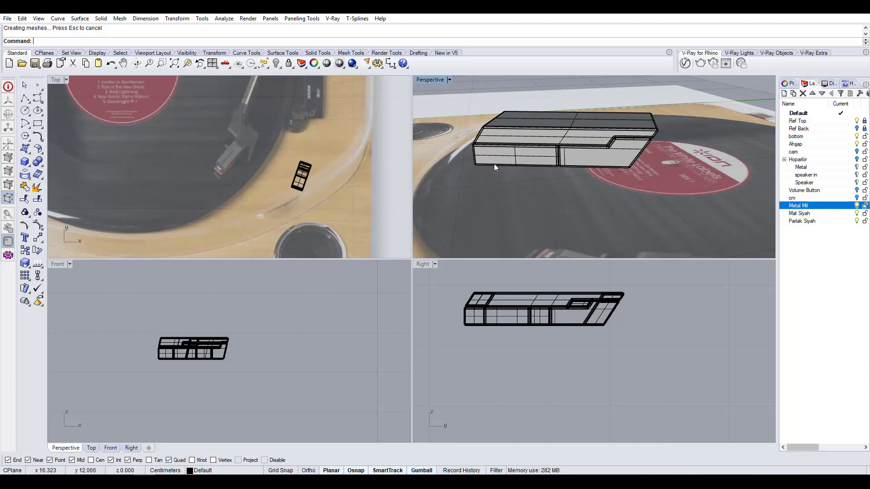
left_click(526, 156)
left_click(804, 234)
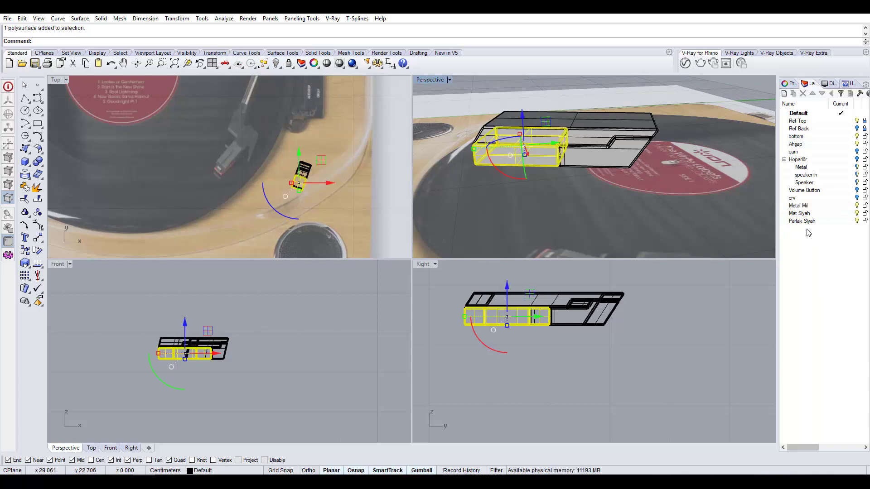
left_click(783, 93)
type("Plastik")
key("Return")
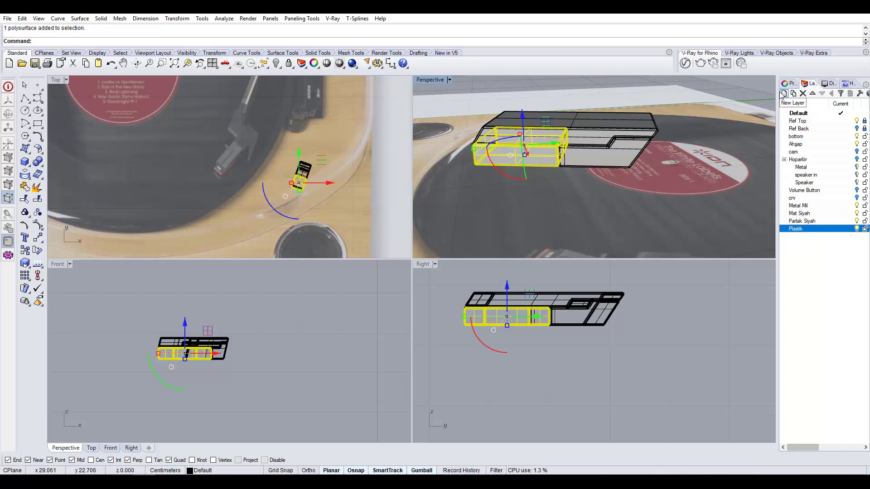
right_click(795, 228)
left_click(820, 390)
left_click(629, 203)
Assign the cartridge's stepped rear solid and its upper block to the Mat Siyah layer
left_click(615, 154)
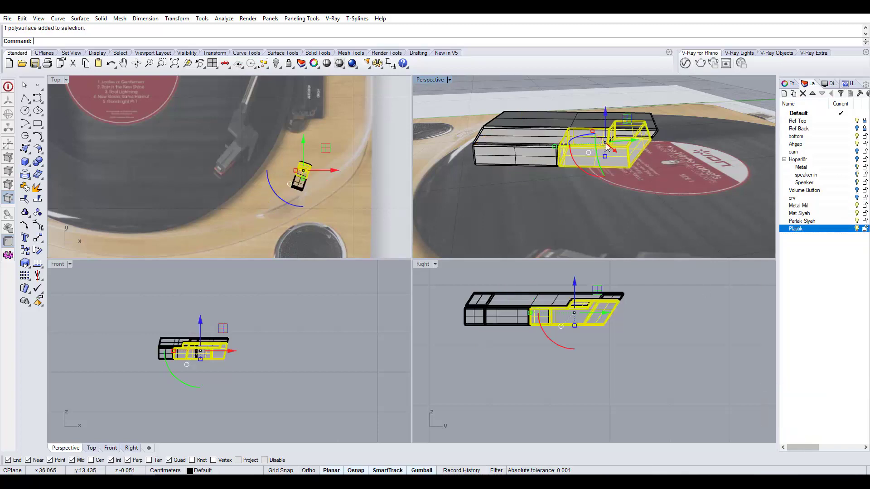
left_click(598, 137, "shift")
right_click(798, 214)
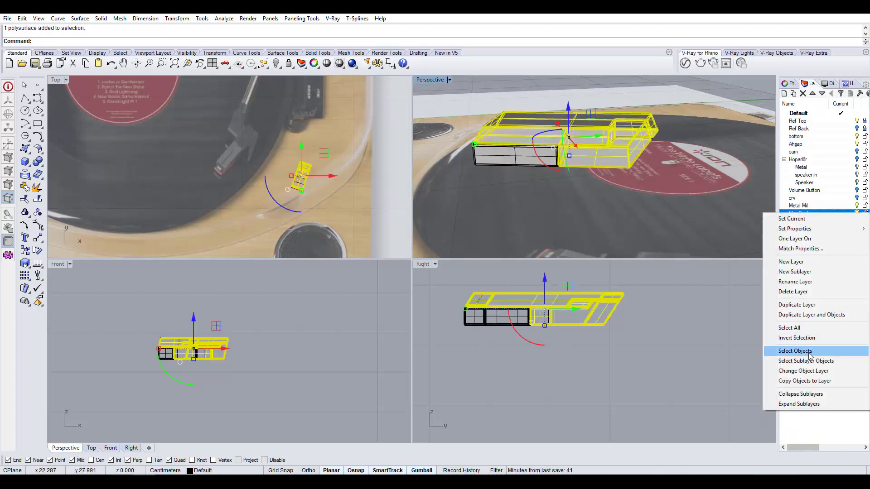
left_click(822, 372)
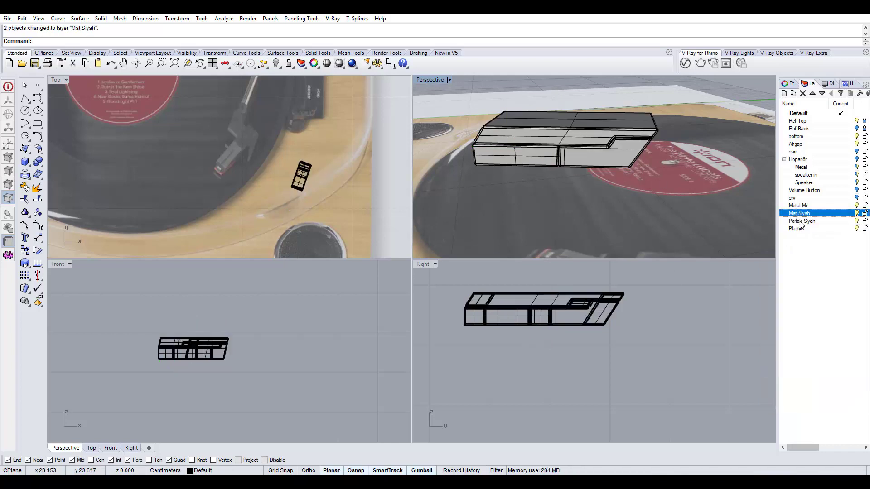
Show all hidden objects to bring back the complete turntable model around the cartridge
left_click(619, 159)
left_click(686, 200)
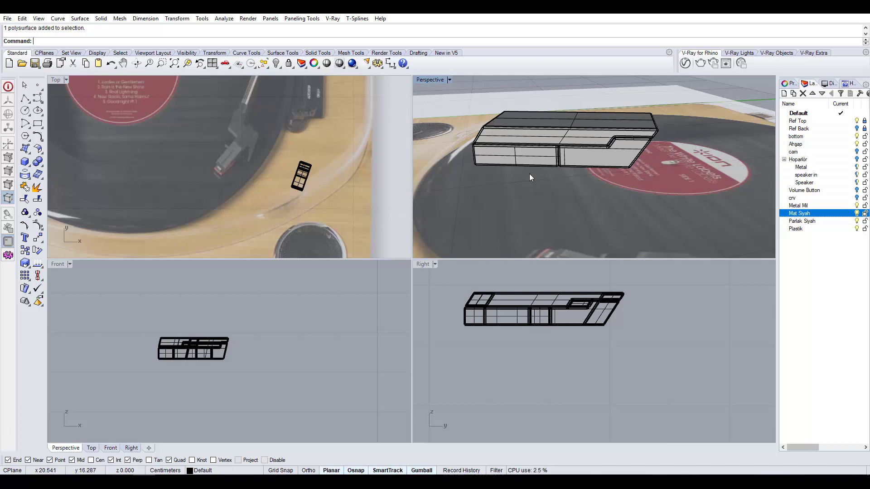
left_click_drag(615, 197, 510, 132)
left_click(433, 126)
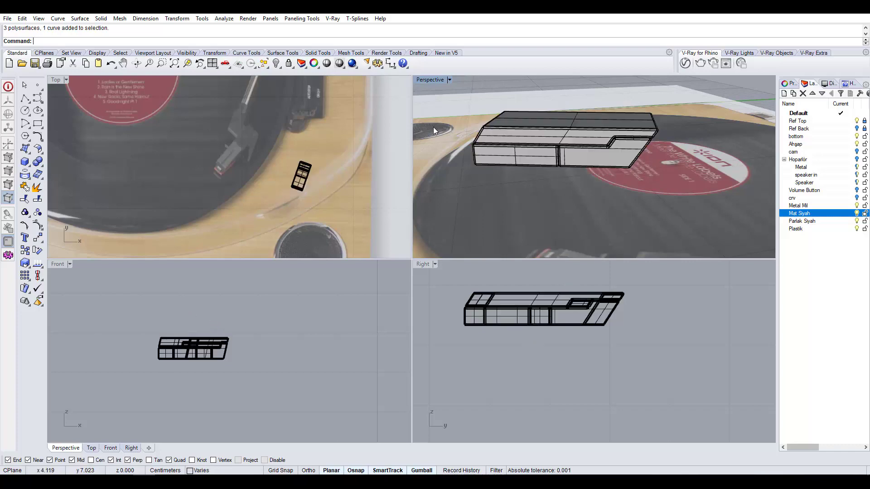
right_click(281, 66)
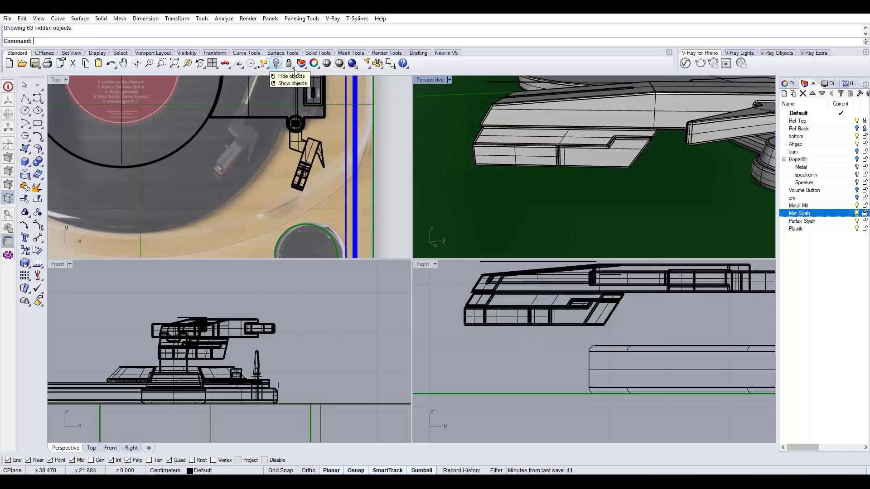
scroll(538, 138, "down", 6)
right_click_drag(498, 140, 641, 137)
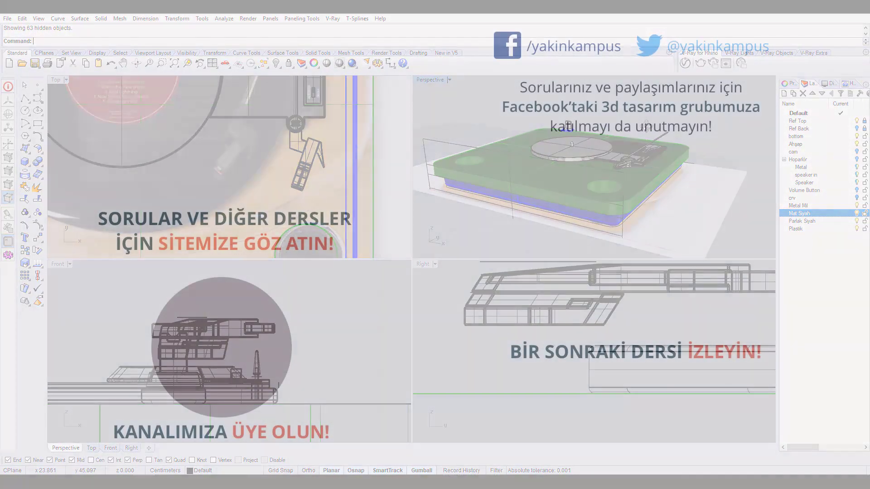